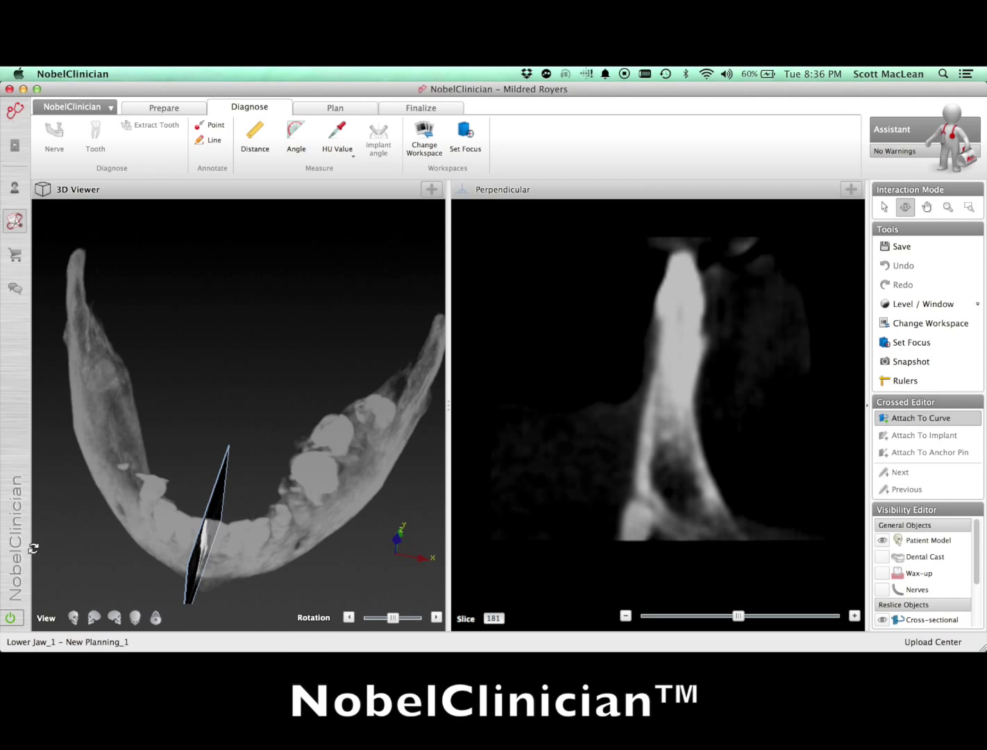
# Step: Show the nerve canals and move the cross-section to slice 135 to see the nerve inside the bone
pyautogui.moveTo(187, 371); pyautogui.dragTo(430, 370)
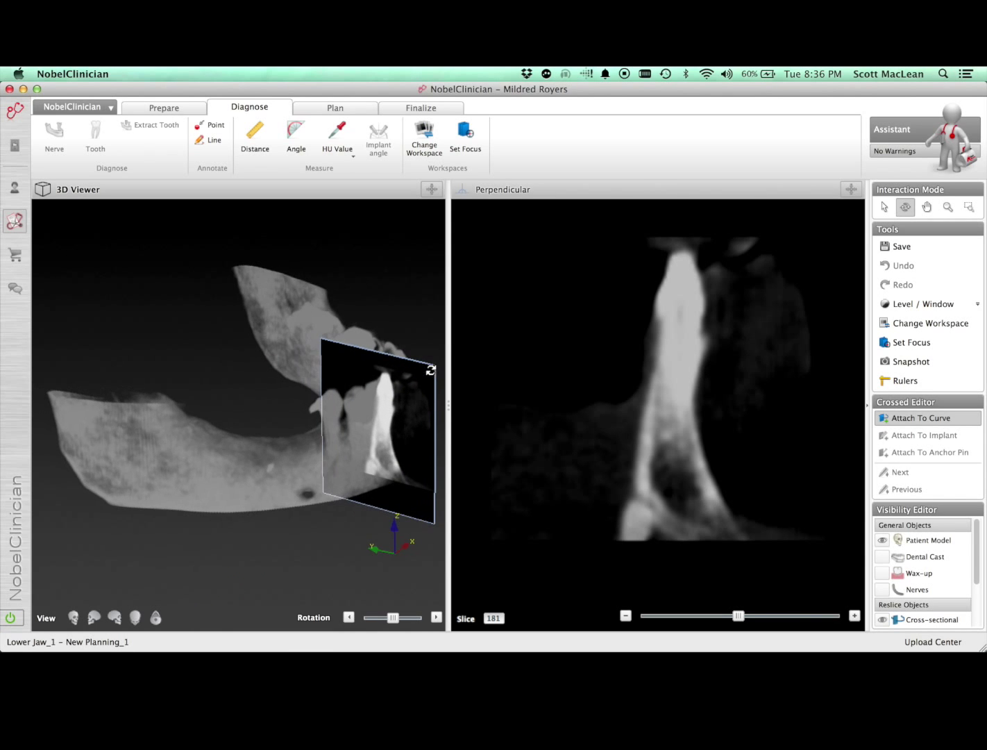
pyautogui.click(882, 589)
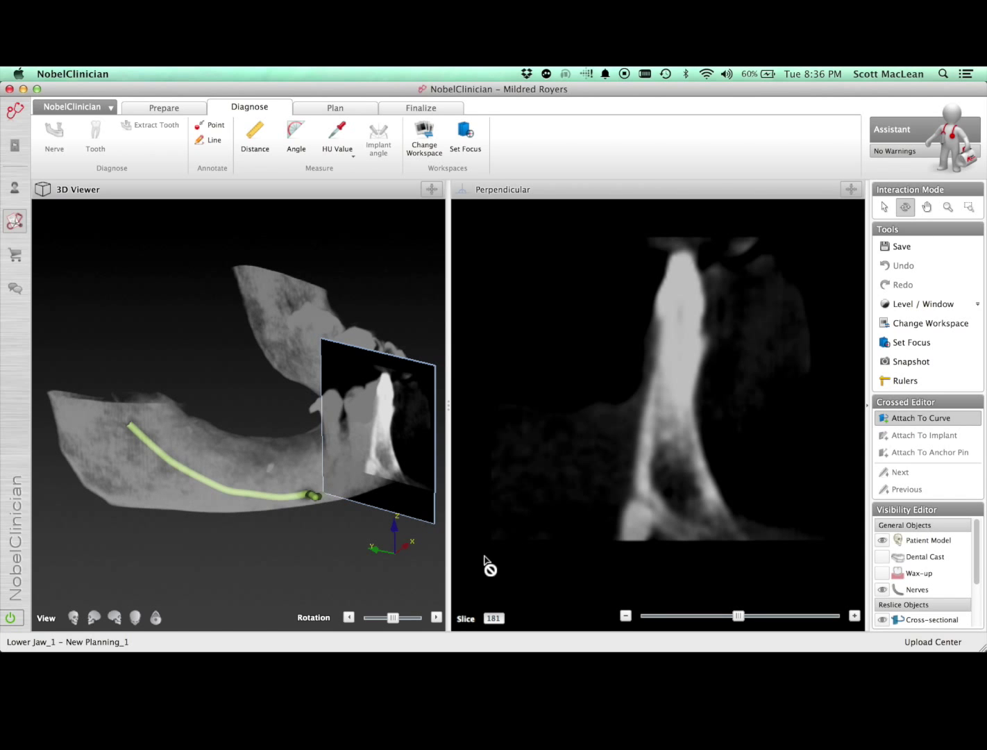
pyautogui.moveTo(315, 532)
pyautogui.mouseDown()
pyautogui.moveTo(145, 566)
pyautogui.moveTo(295, 531)
pyautogui.moveTo(310, 545)
pyautogui.mouseUp()
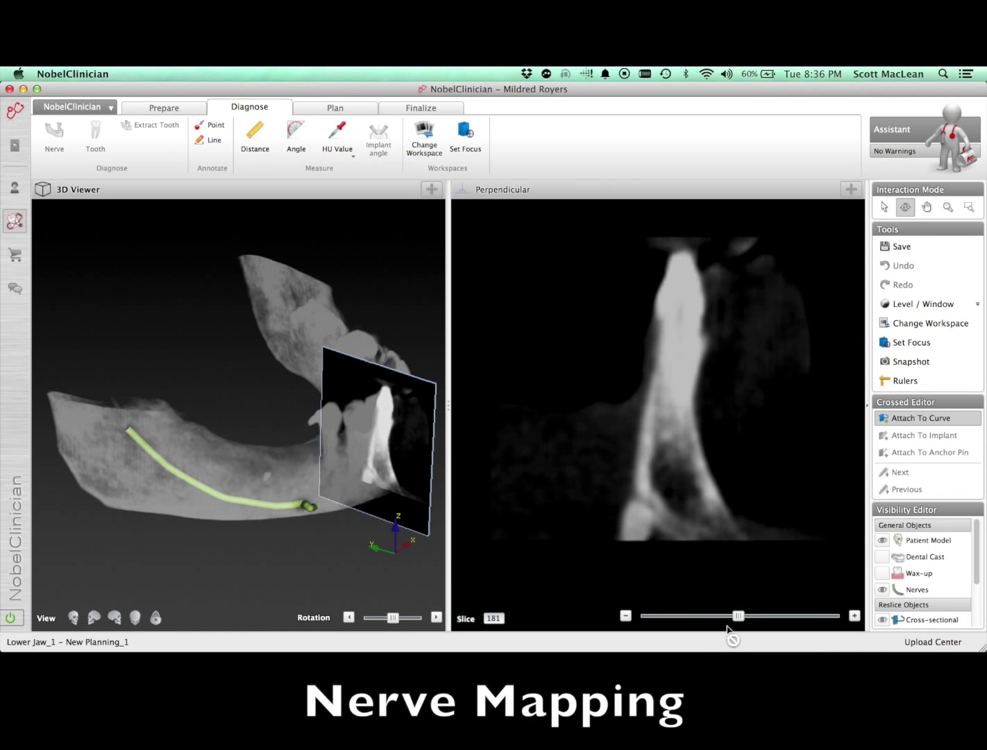
pyautogui.moveTo(742, 617); pyautogui.dragTo(685, 622)
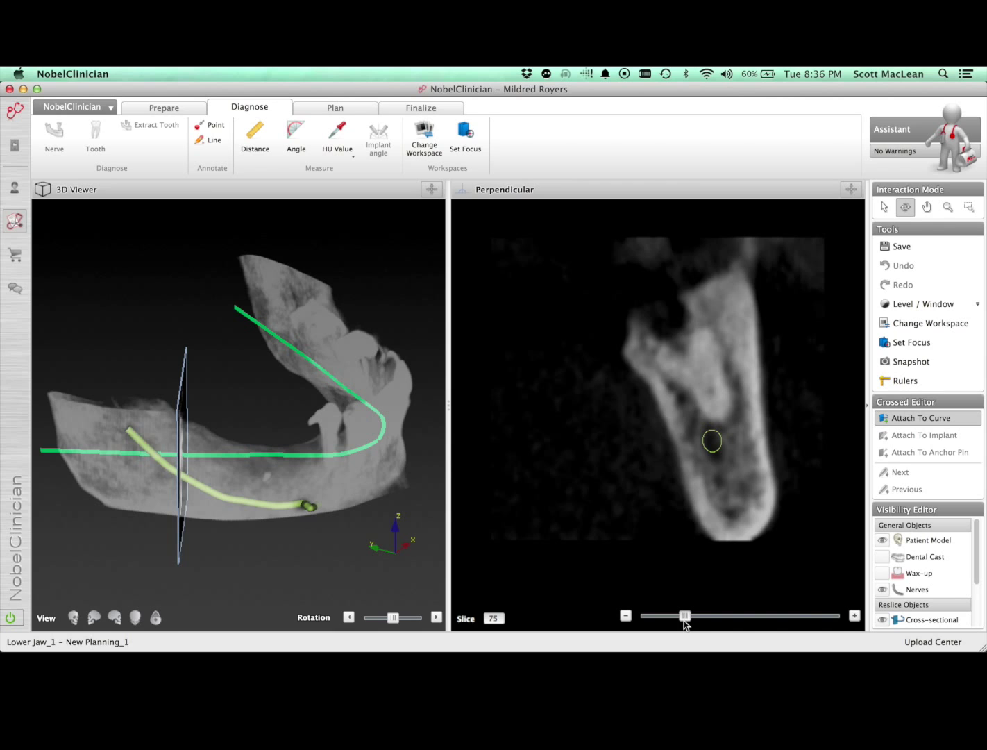
pyautogui.moveTo(685, 622); pyautogui.dragTo(716, 641)
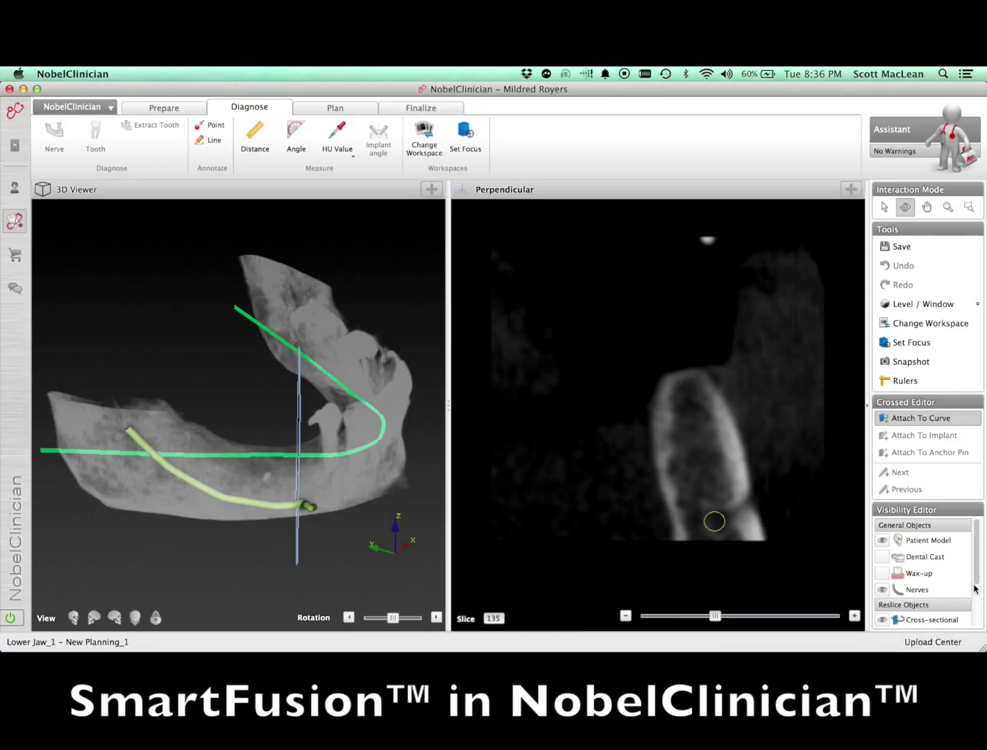
# Step: Show the dental cast with wax-up crowns and set the cross-section to slice 136 outlining a crown
pyautogui.click(881, 556)
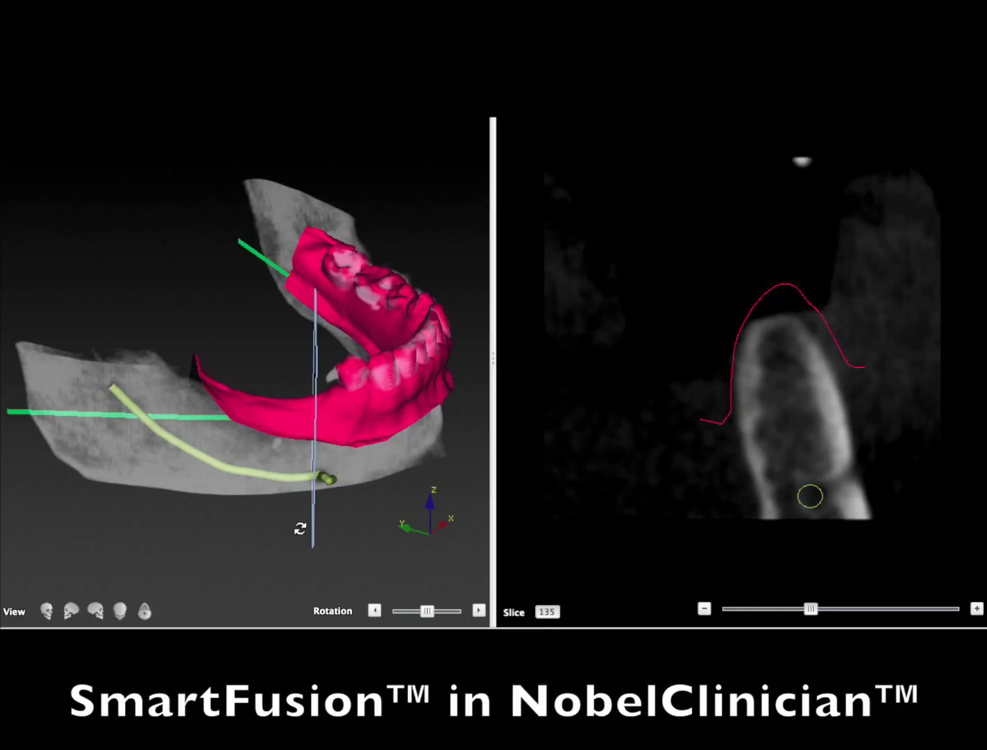
pyautogui.moveTo(802, 605); pyautogui.dragTo(812, 574)
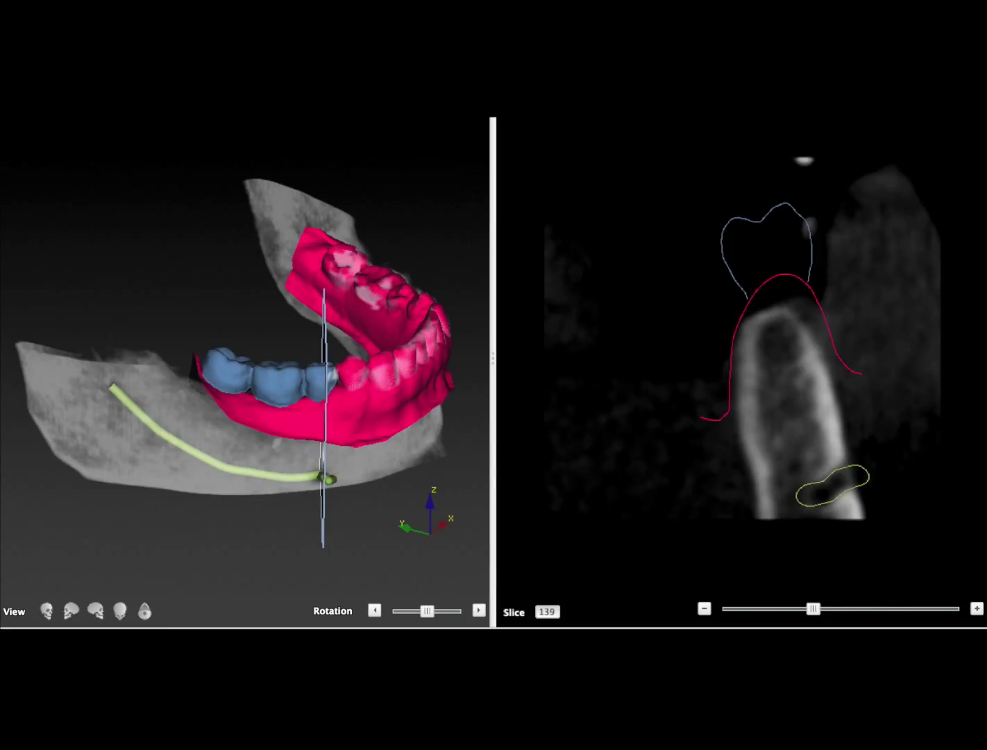
pyautogui.moveTo(407, 349); pyautogui.dragTo(207, 591)
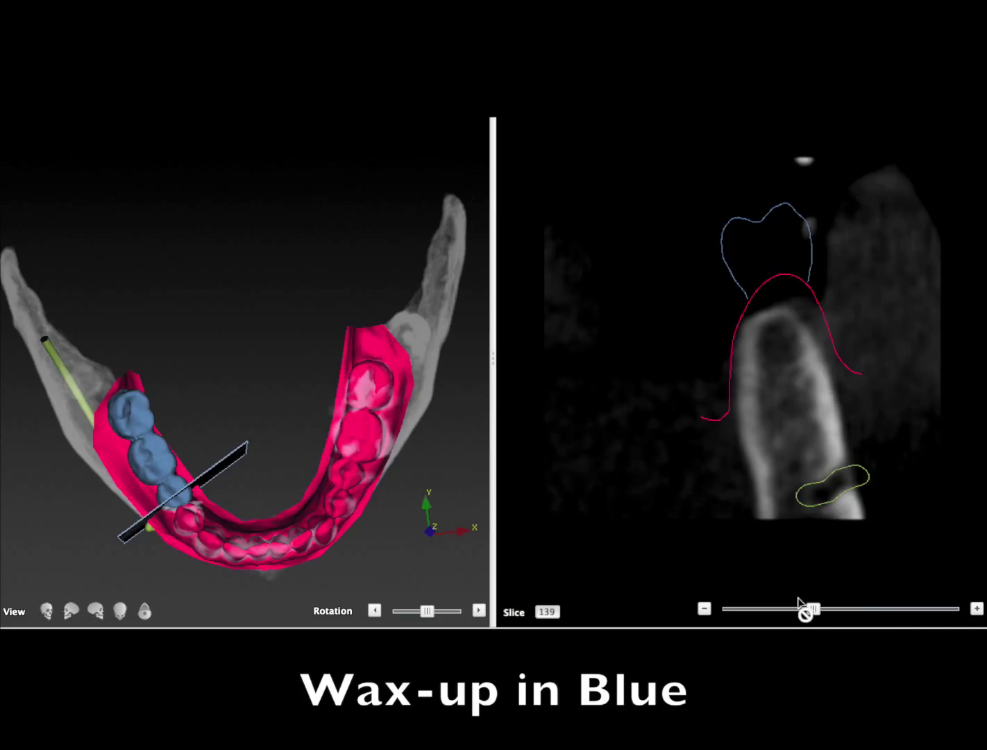
pyautogui.moveTo(810, 607); pyautogui.dragTo(811, 607)
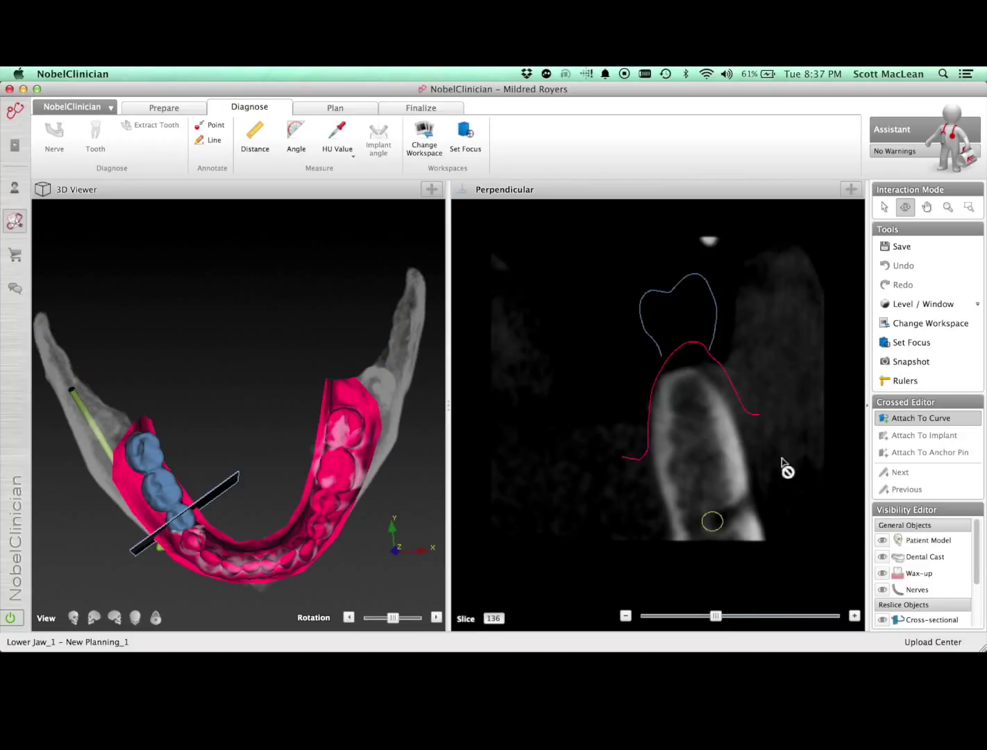
# Step: Place an implant at position 44 by shoulder and tip points, using NobelReplace Conical Connection RP 4.3x11.5 mm
pyautogui.click(335, 108)
pyautogui.click(52, 135)
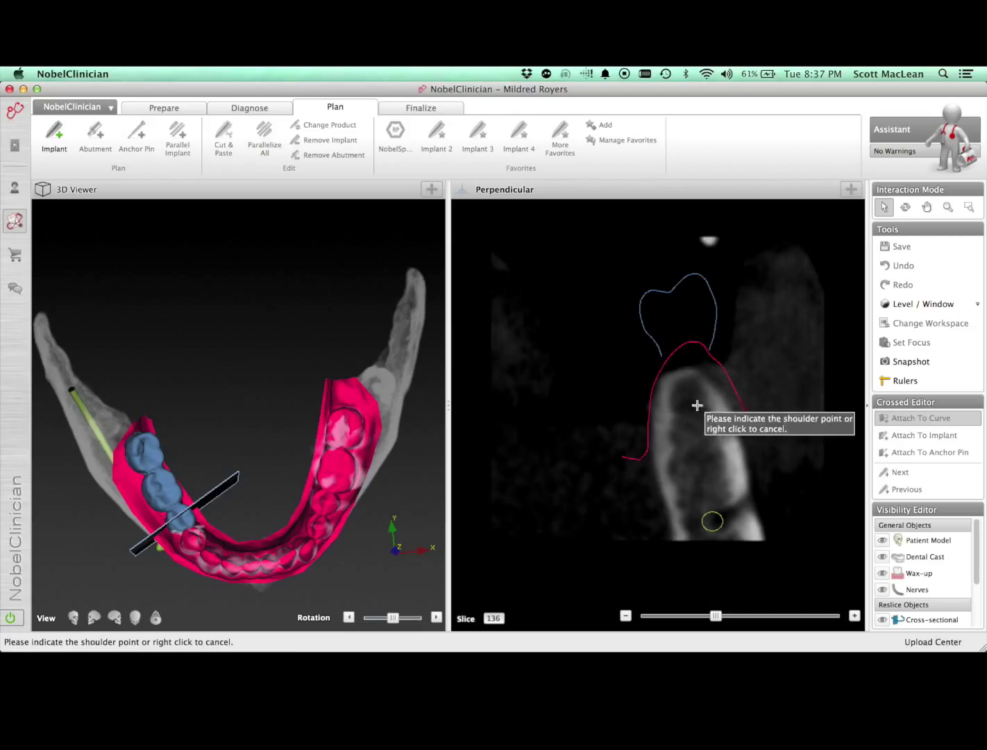
pyautogui.click(684, 375)
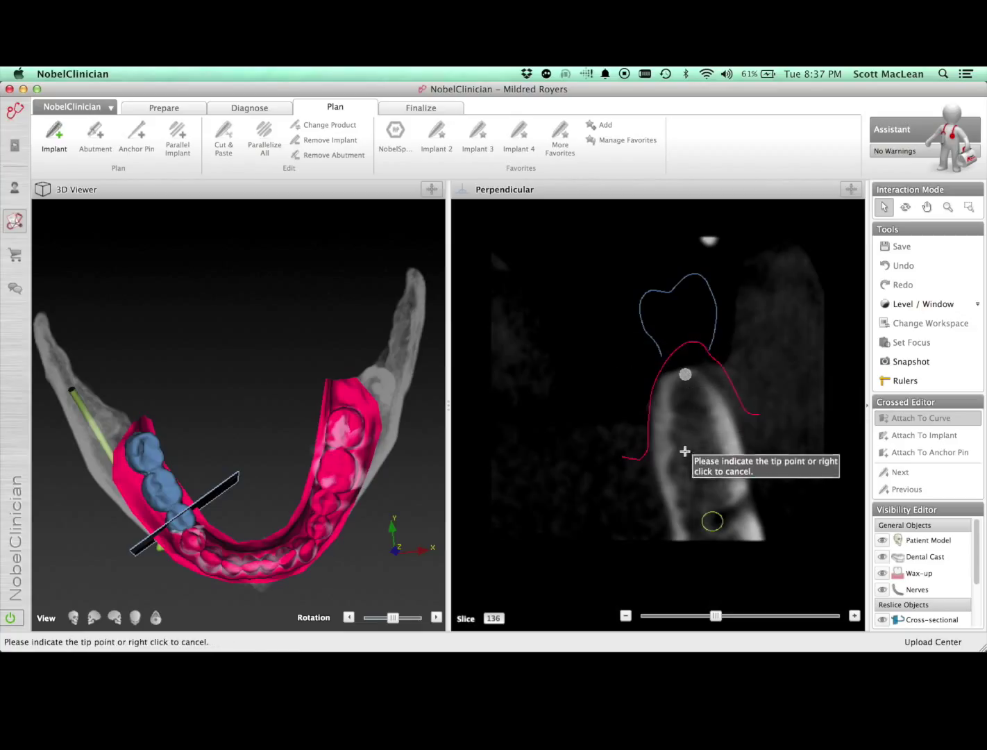
pyautogui.click(698, 490)
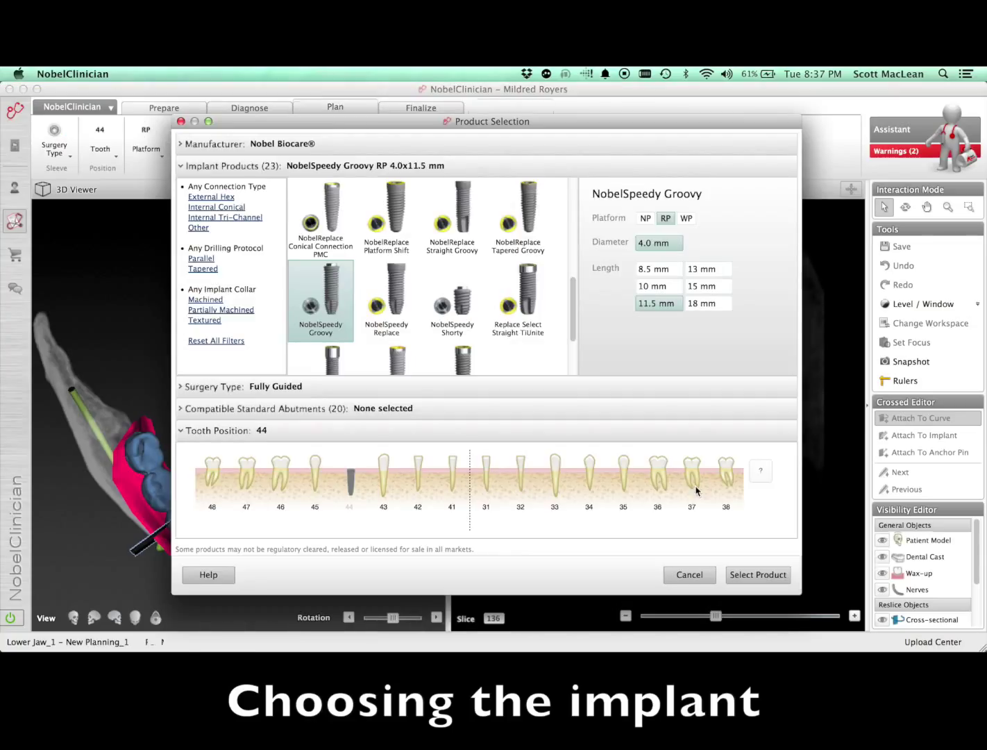
pyautogui.scroll(-3, 410, 291)
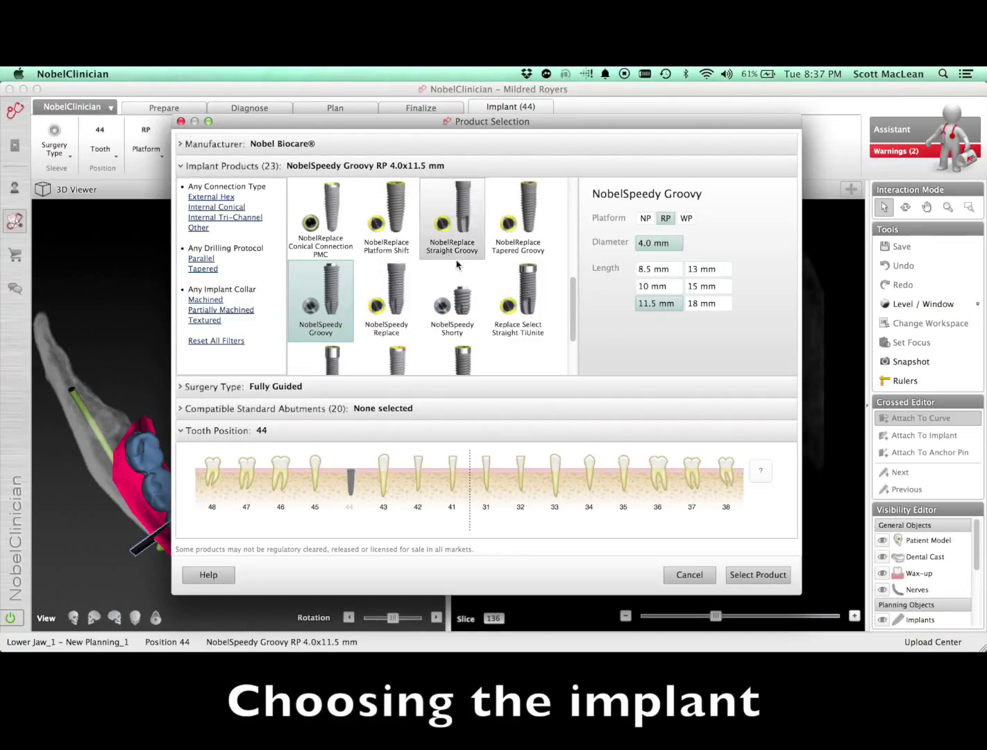
pyautogui.scroll(5, 456, 265)
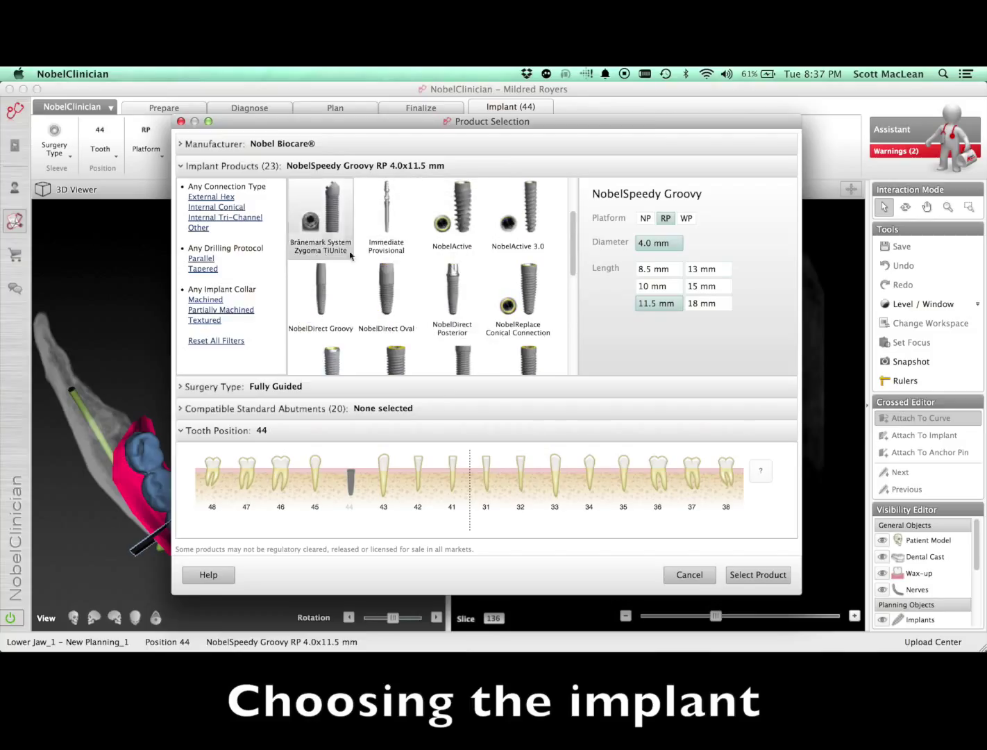
pyautogui.click(525, 289)
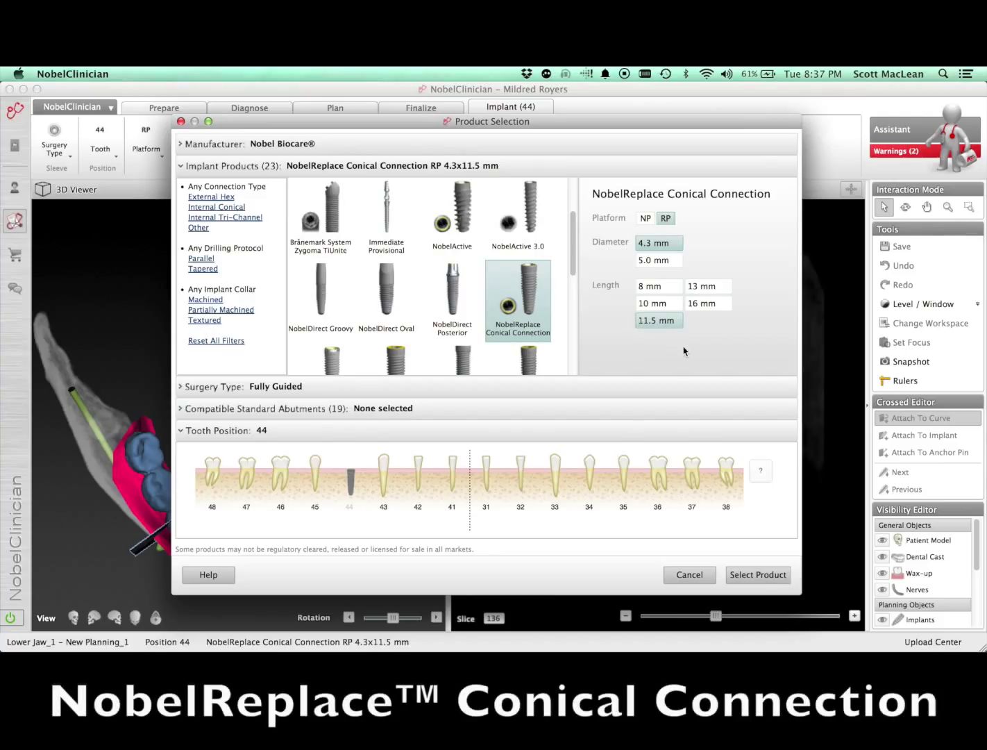
pyautogui.click(750, 574)
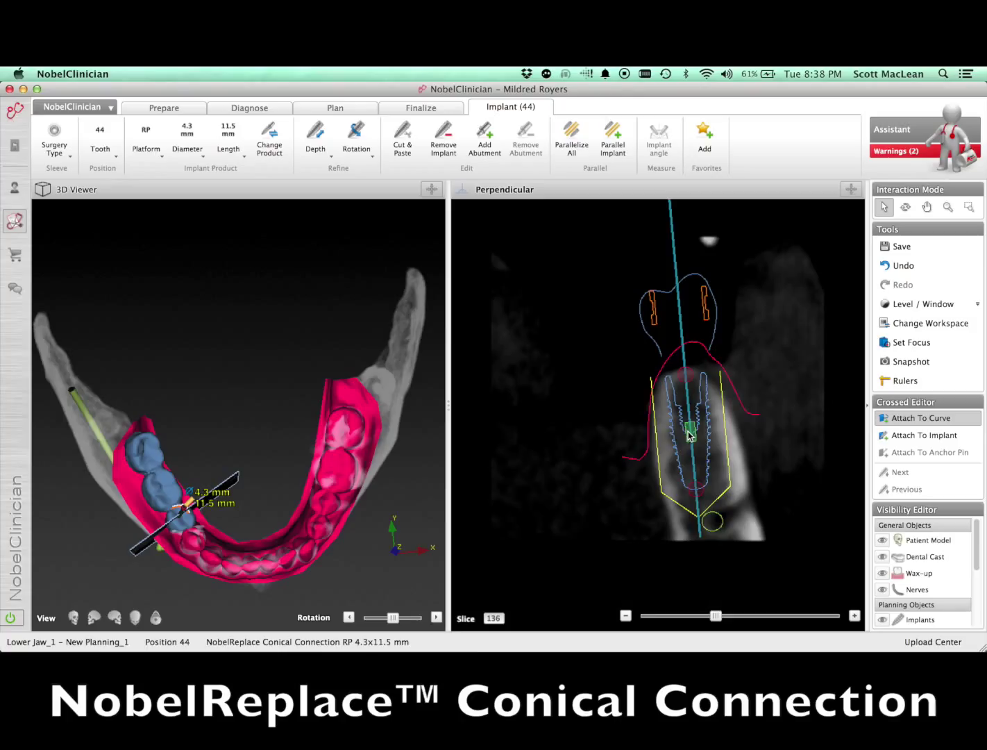
# Step: Tilt implant 44 to follow the bone and move the cross-section along the arch
pyautogui.moveTo(689, 435); pyautogui.dragTo(693, 439)
pyautogui.moveTo(693, 386); pyautogui.dragTo(687, 384)
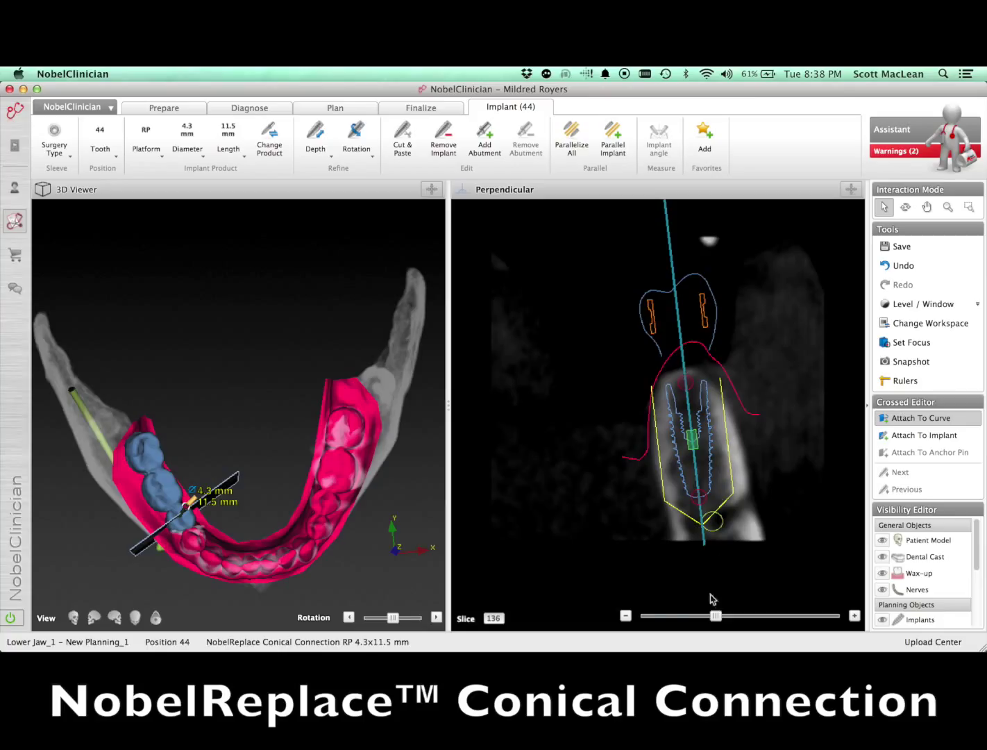
pyautogui.moveTo(716, 618); pyautogui.dragTo(722, 618)
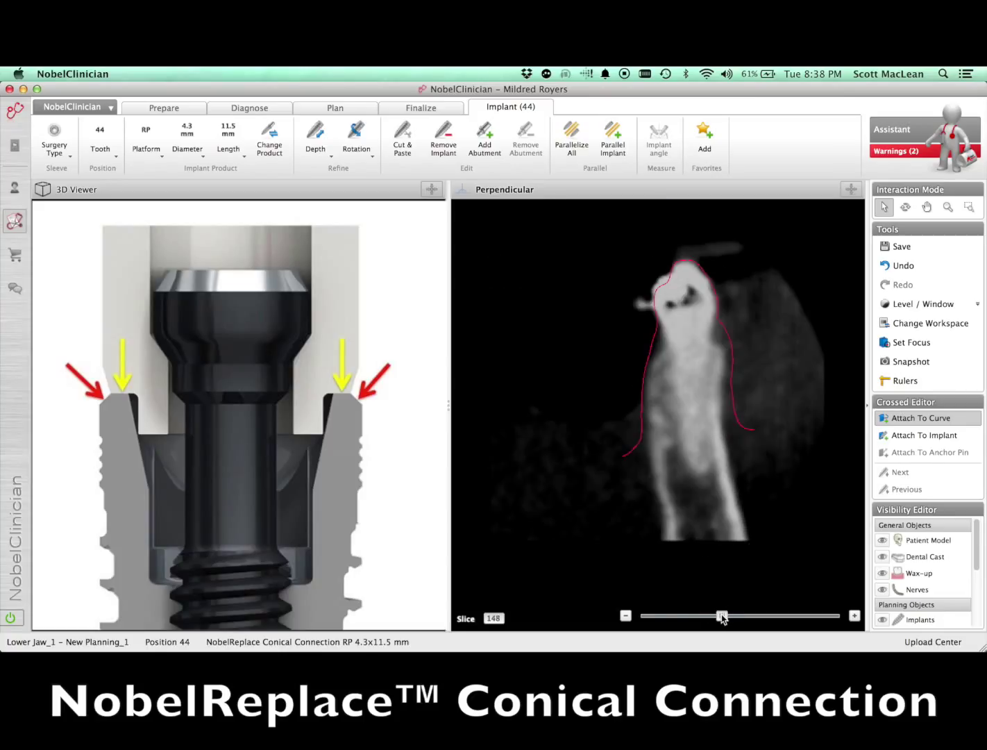
# Step: Attach the slice view to implant 44 and rotate the vertical slice around its axis
pyautogui.click(913, 436)
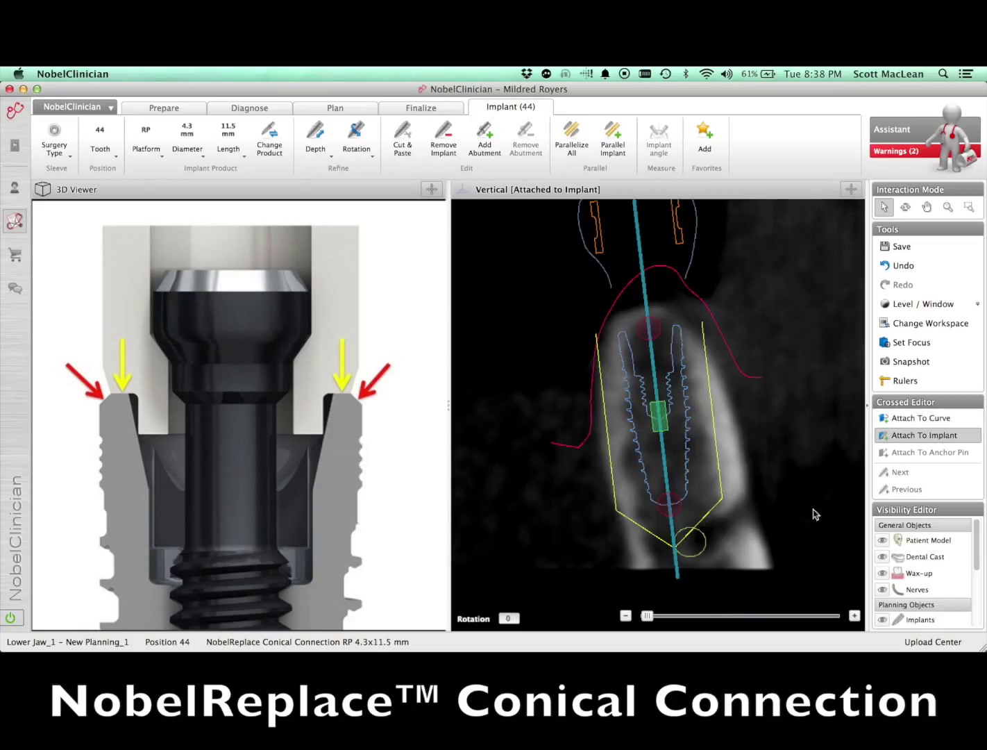
pyautogui.moveTo(646, 618); pyautogui.dragTo(663, 617)
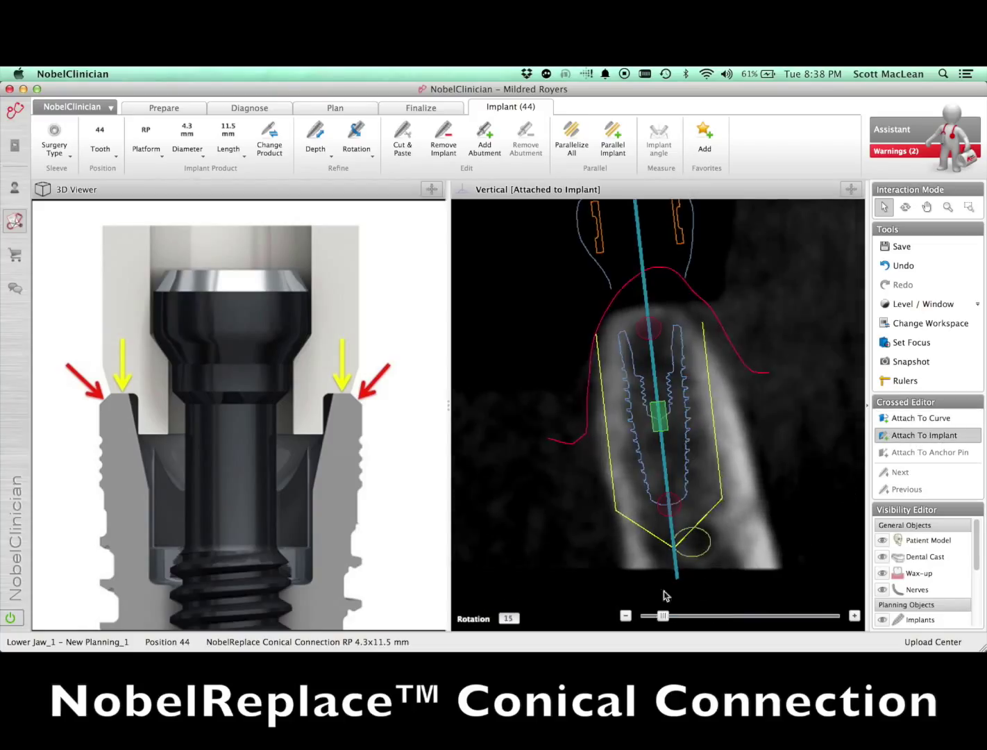
pyautogui.click(793, 247)
pyautogui.scroll(-3, 793, 250)
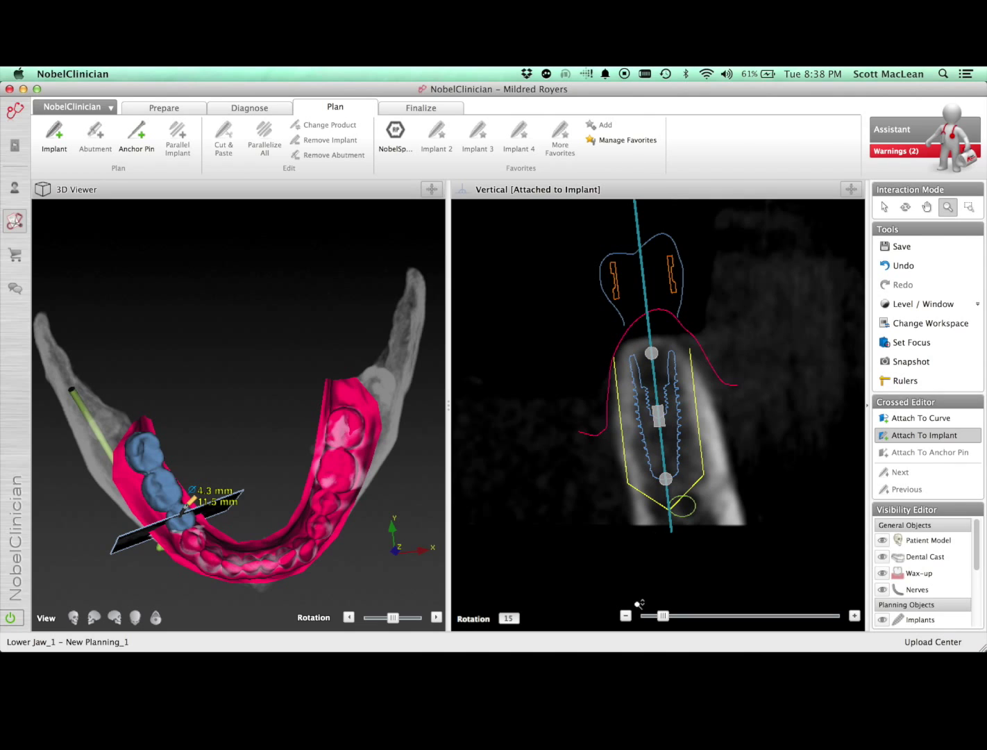
pyautogui.click(884, 206)
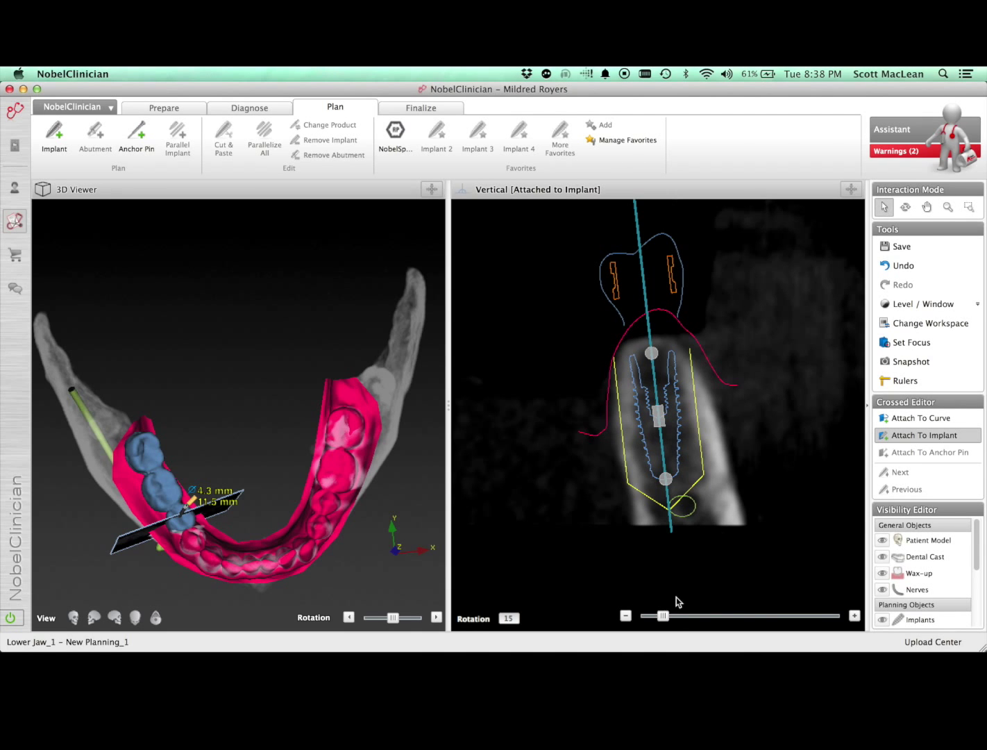
pyautogui.moveTo(663, 620); pyautogui.dragTo(727, 634)
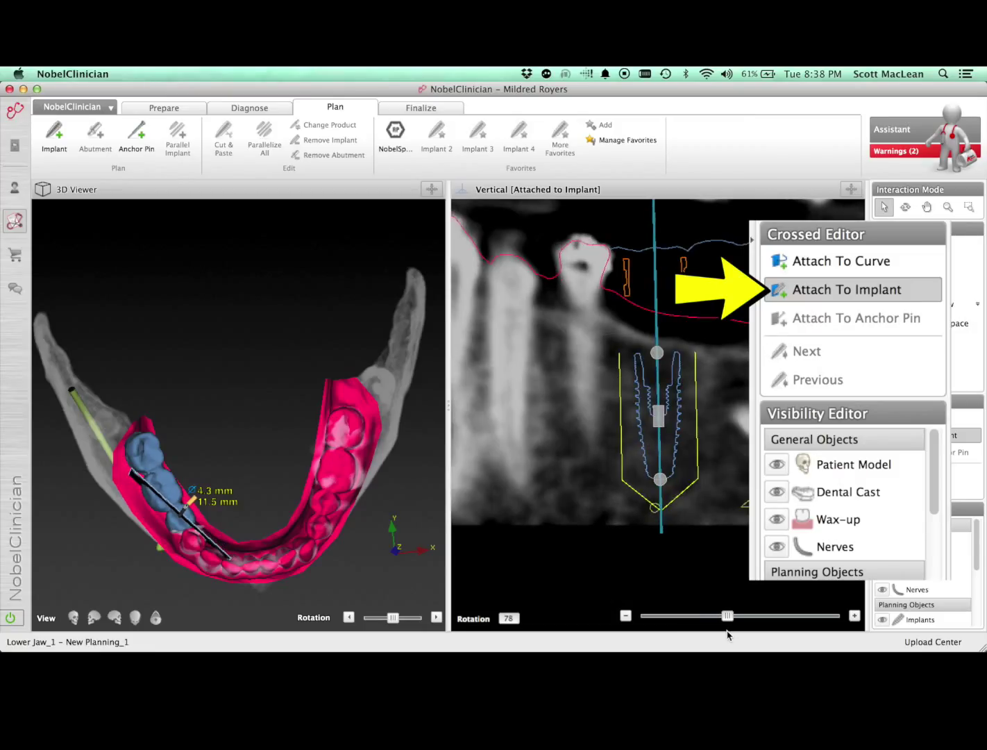
# Step: Select implant 44 and review its two planning warnings before closing the list
pyautogui.click(656, 354)
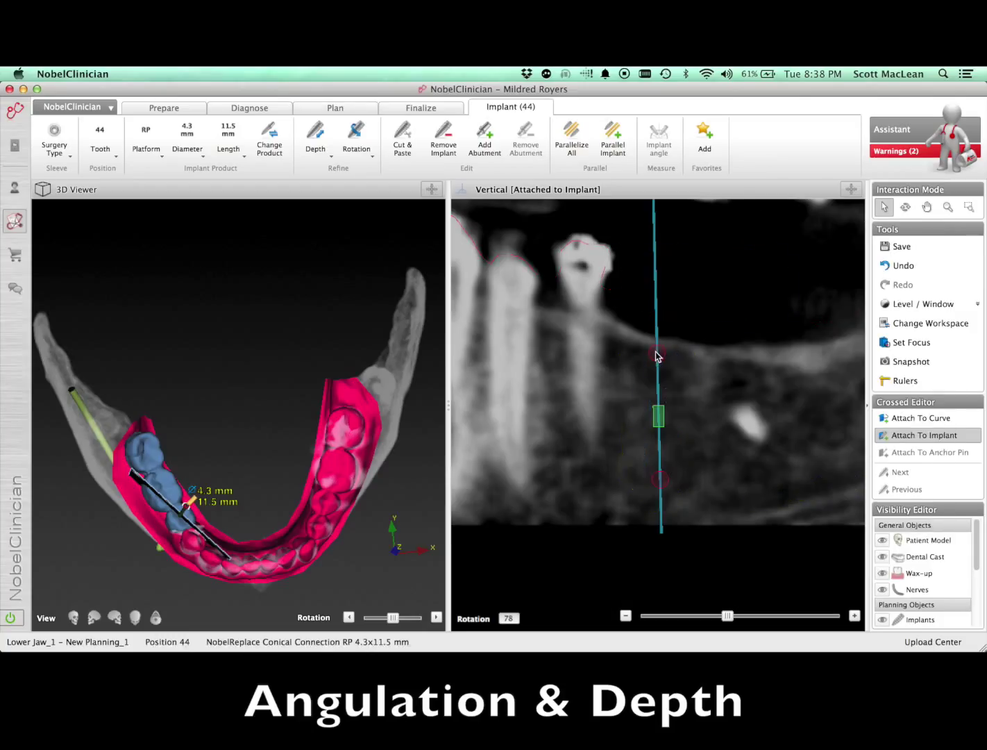
pyautogui.click(905, 155)
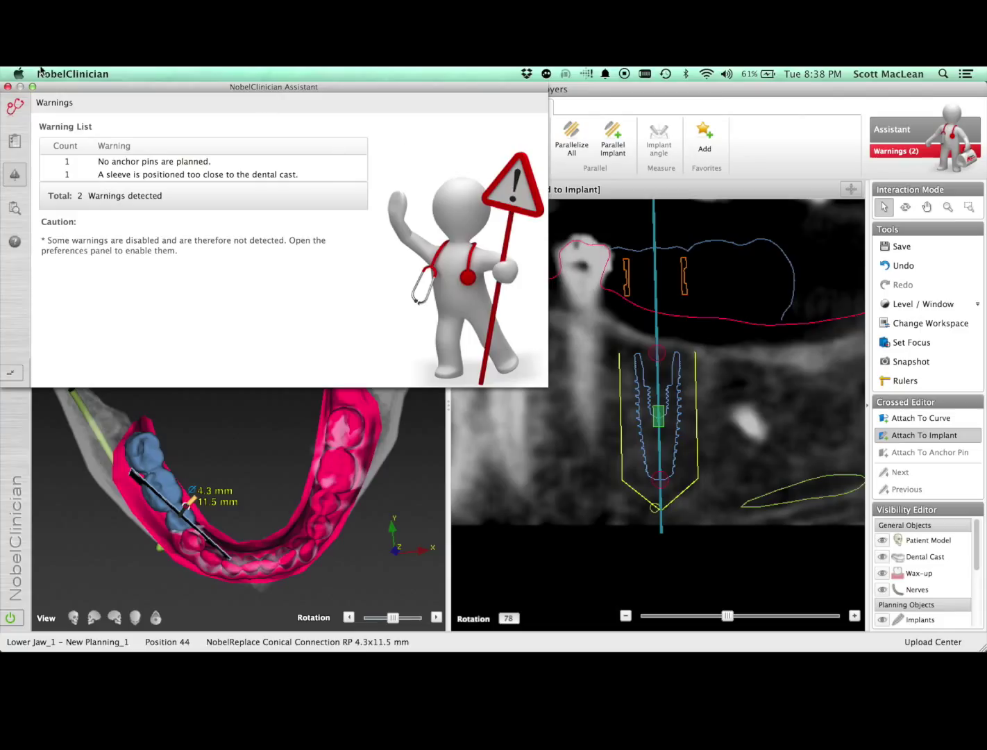
pyautogui.click(7, 87)
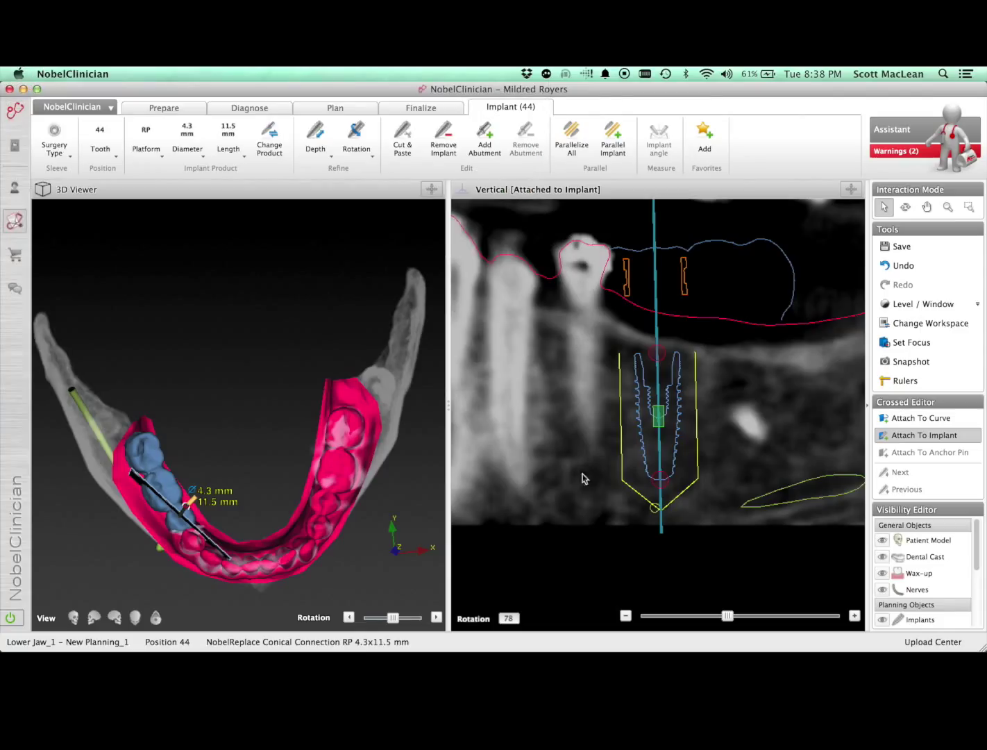
# Step: Nudge and re-tilt implant 44 in the vertical slice so only one warning remains
pyautogui.moveTo(660, 419); pyautogui.dragTo(661, 412)
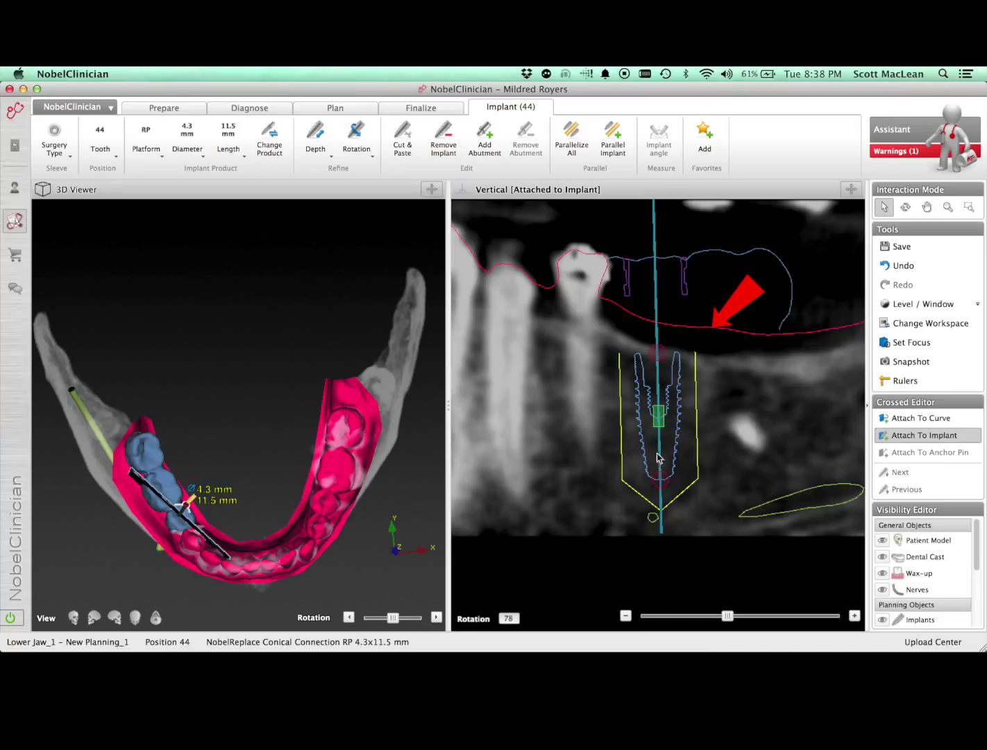
pyautogui.moveTo(659, 417)
pyautogui.moveTo(660, 419); pyautogui.dragTo(658, 415)
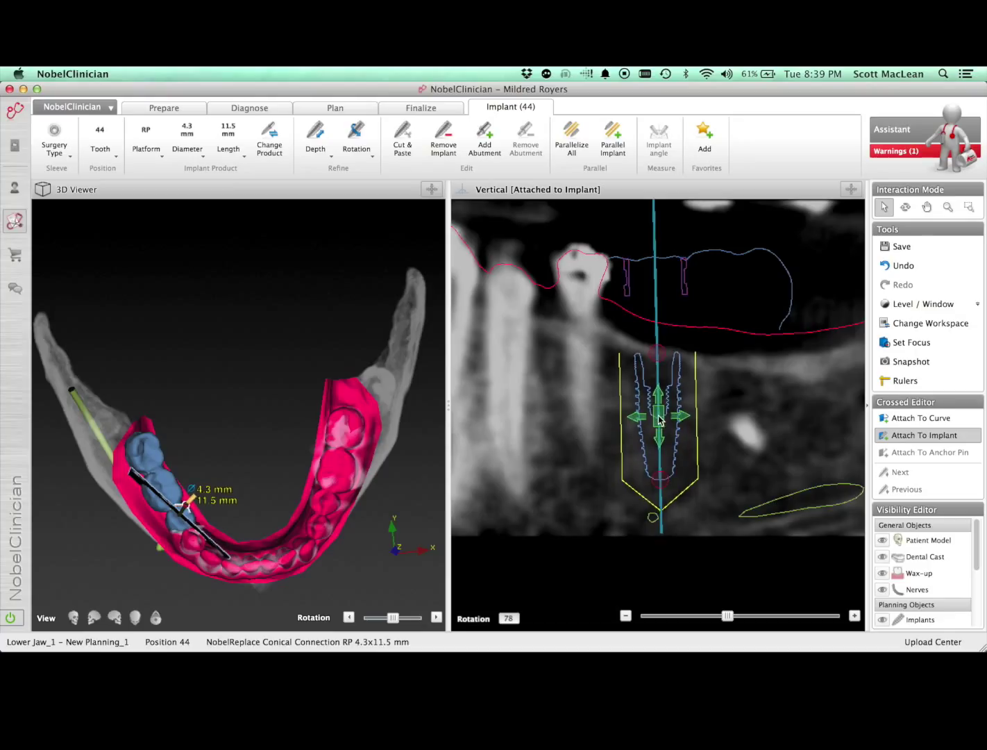
pyautogui.moveTo(728, 617); pyautogui.dragTo(679, 615)
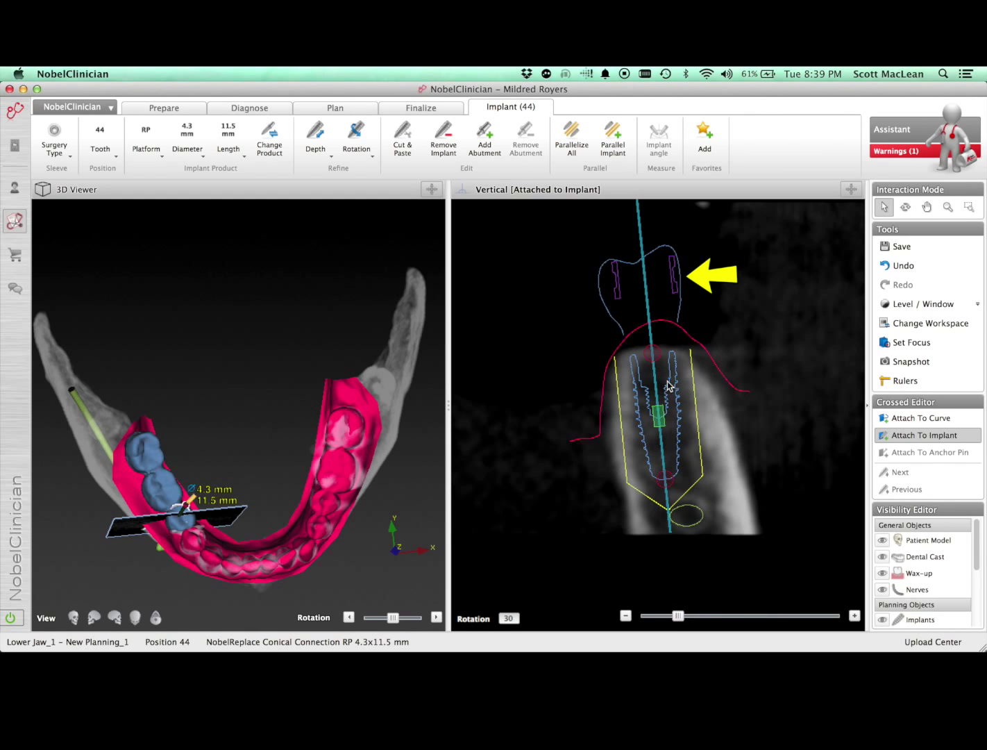
pyautogui.moveTo(651, 356); pyautogui.dragTo(653, 354)
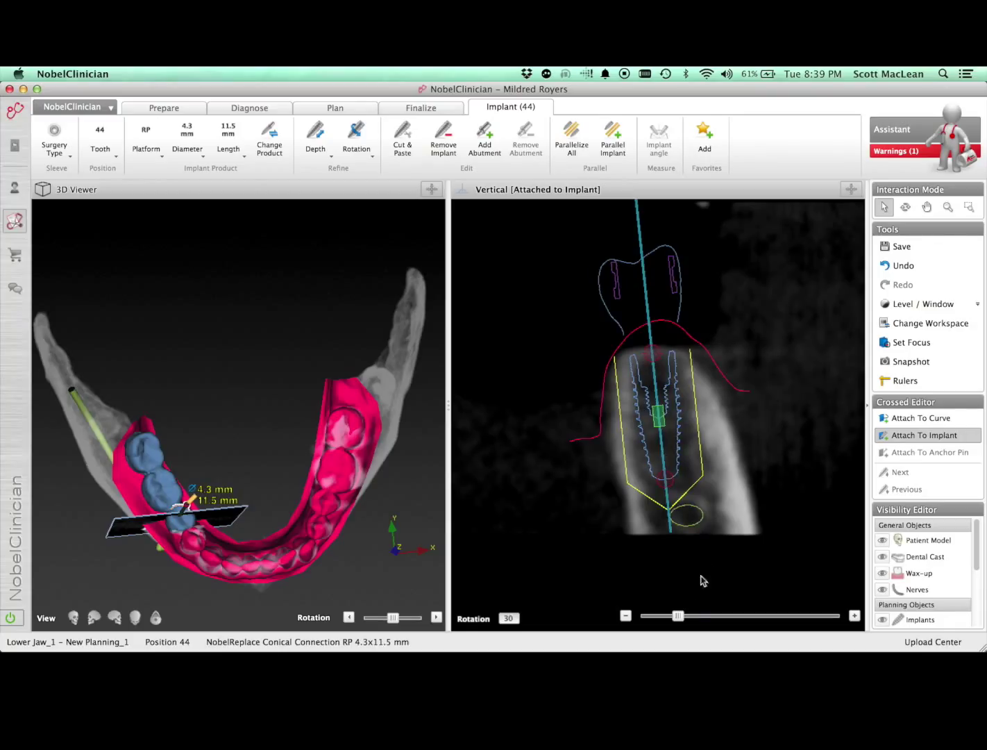
# Step: Return the slices to perpendicular-to-arch at slice 148 and begin setting a new focus point
pyautogui.moveTo(677, 618); pyautogui.dragTo(662, 618)
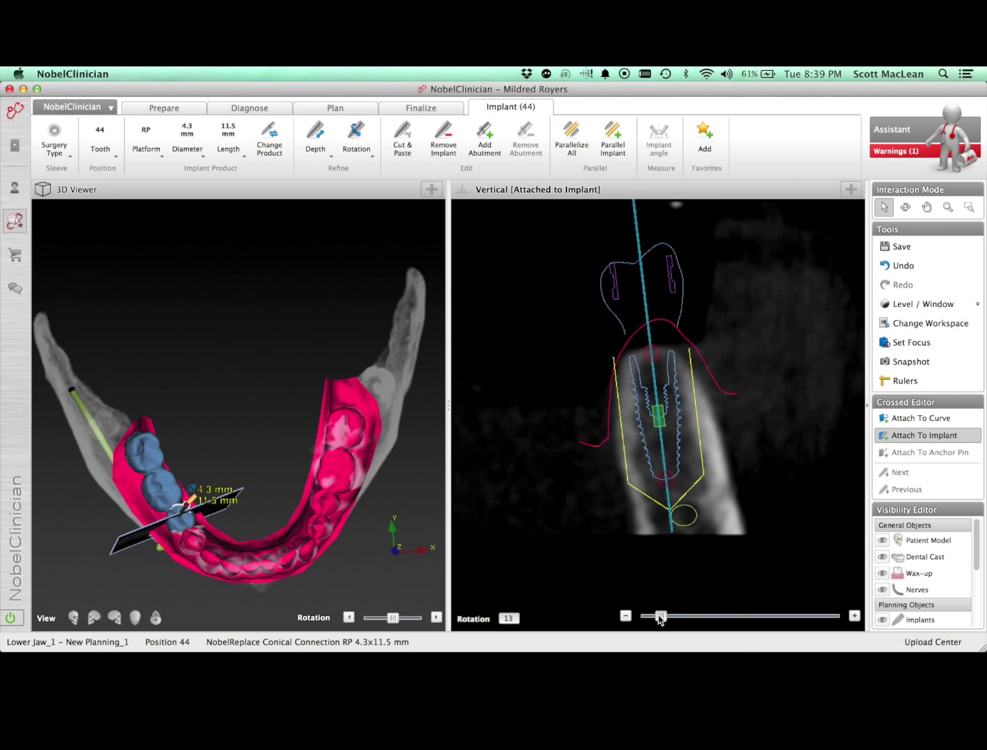
pyautogui.click(897, 419)
pyautogui.press('f')
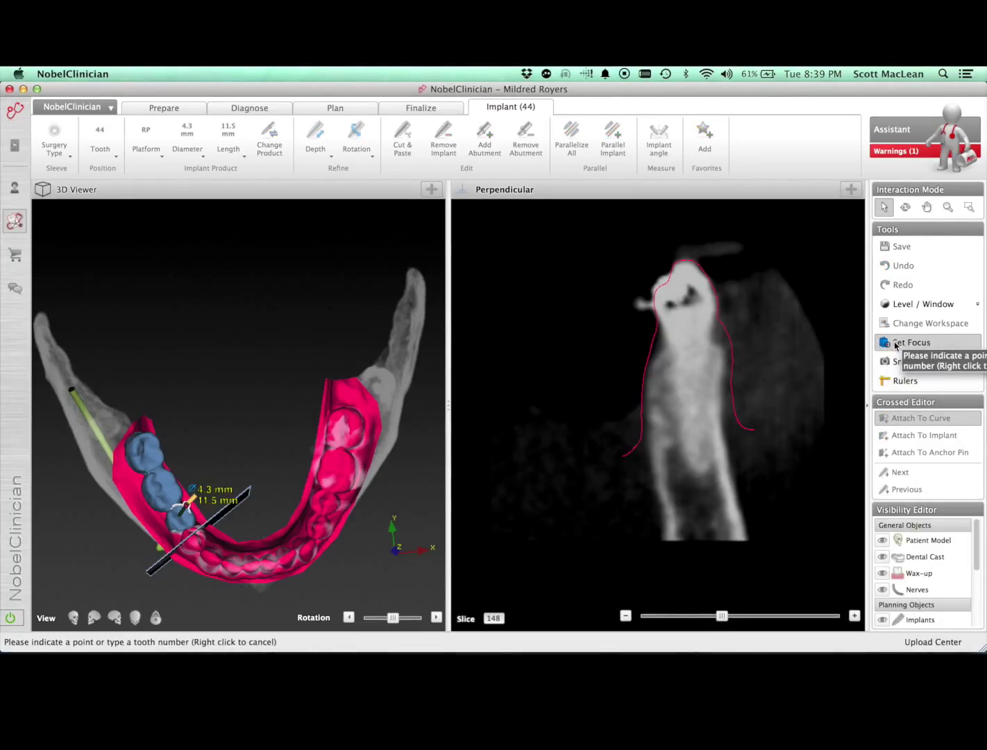
# Step: Focus on the molar area and place a NobelReplace Conical Connection RP 5.0x10 mm implant at position 47
pyautogui.click(144, 453)
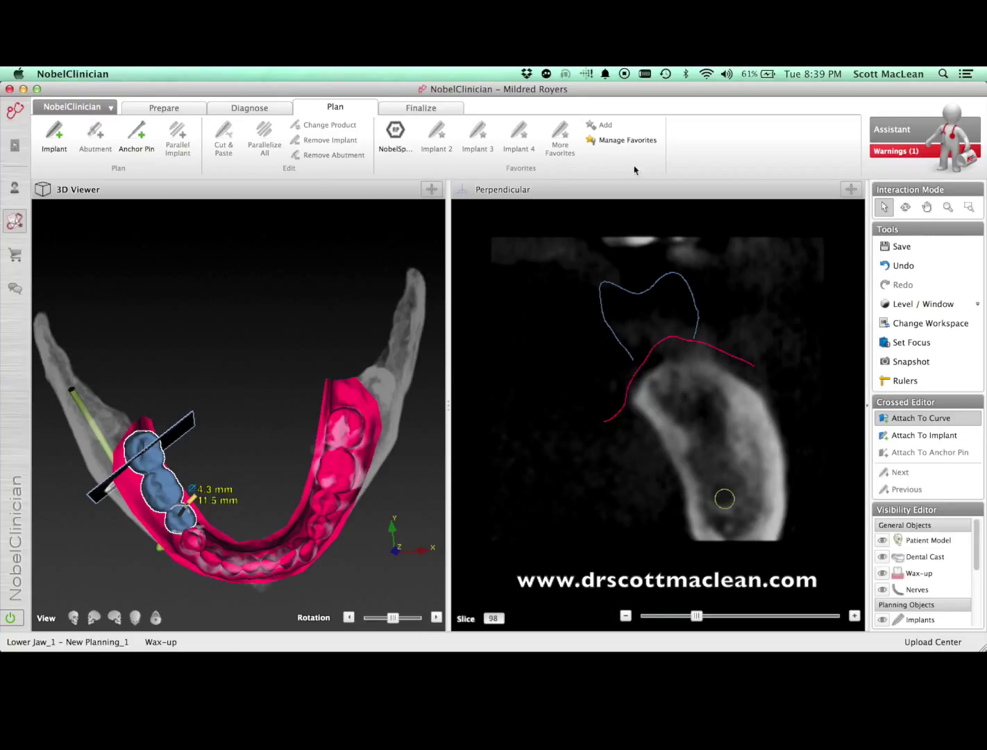
pyautogui.click(54, 133)
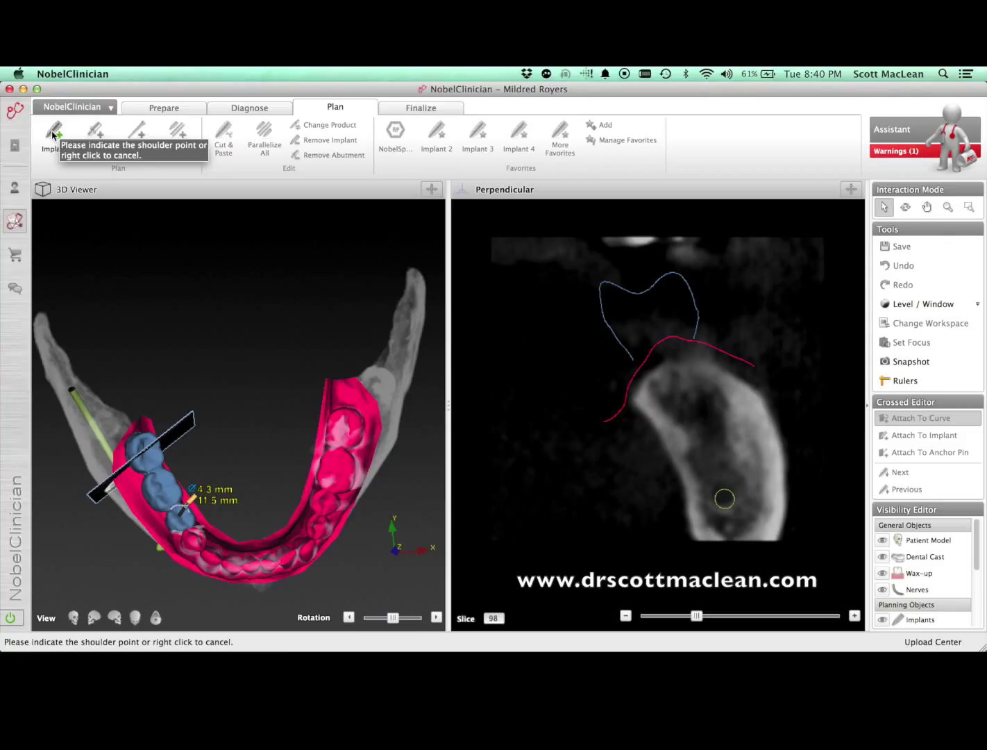
pyautogui.click(672, 364)
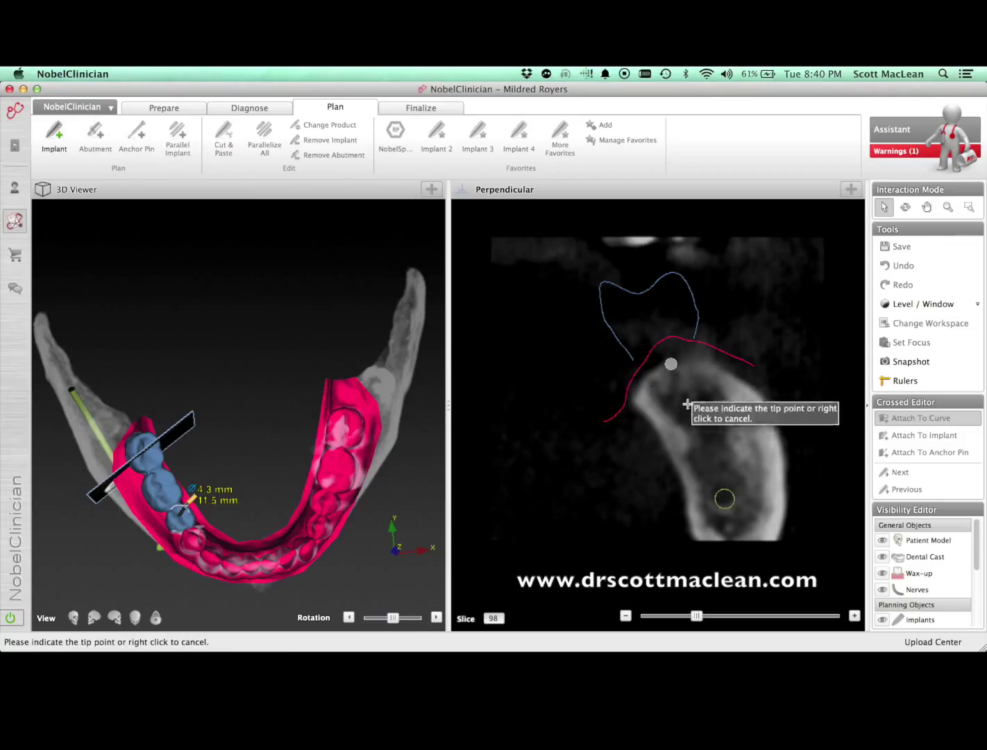
pyautogui.rightClick(711, 462)
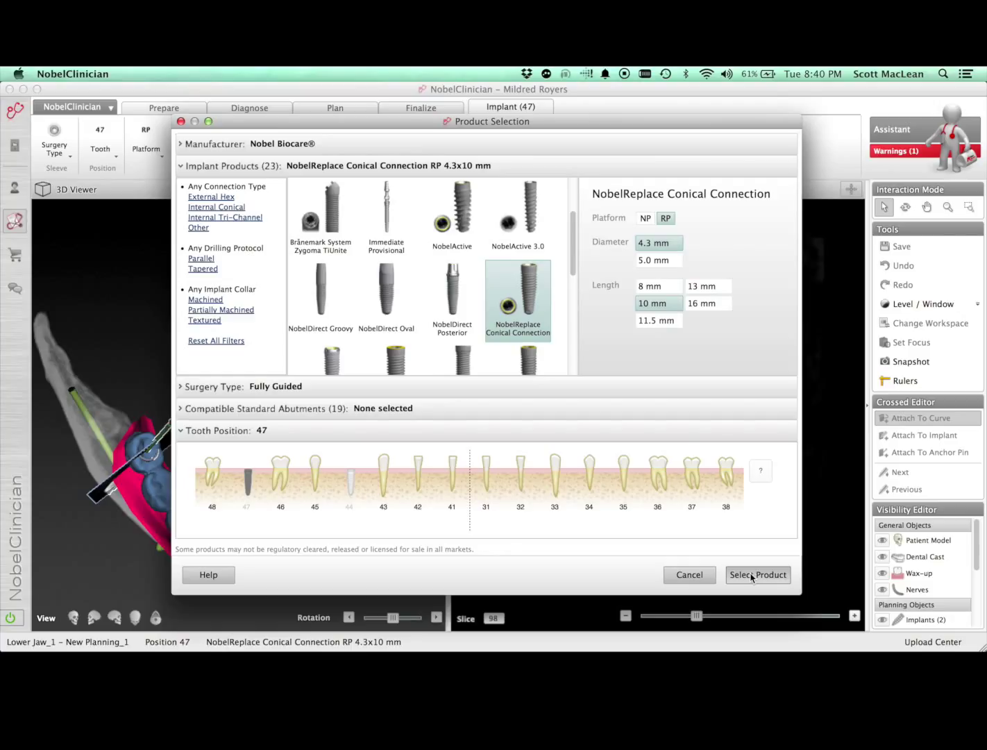
pyautogui.click(651, 262)
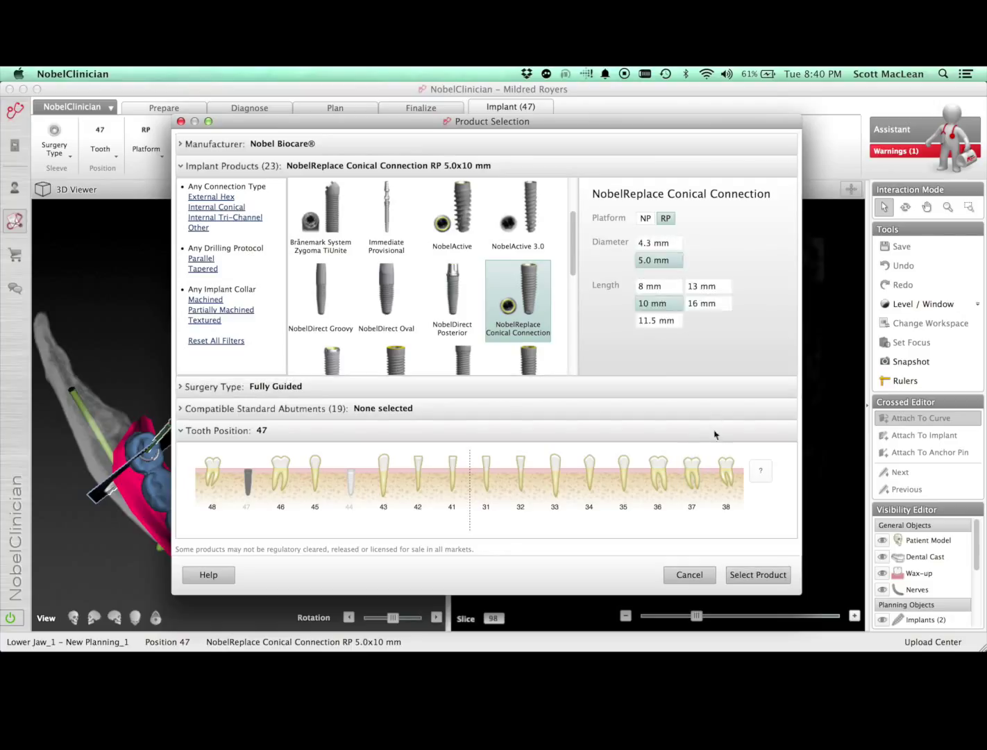
pyautogui.click(756, 575)
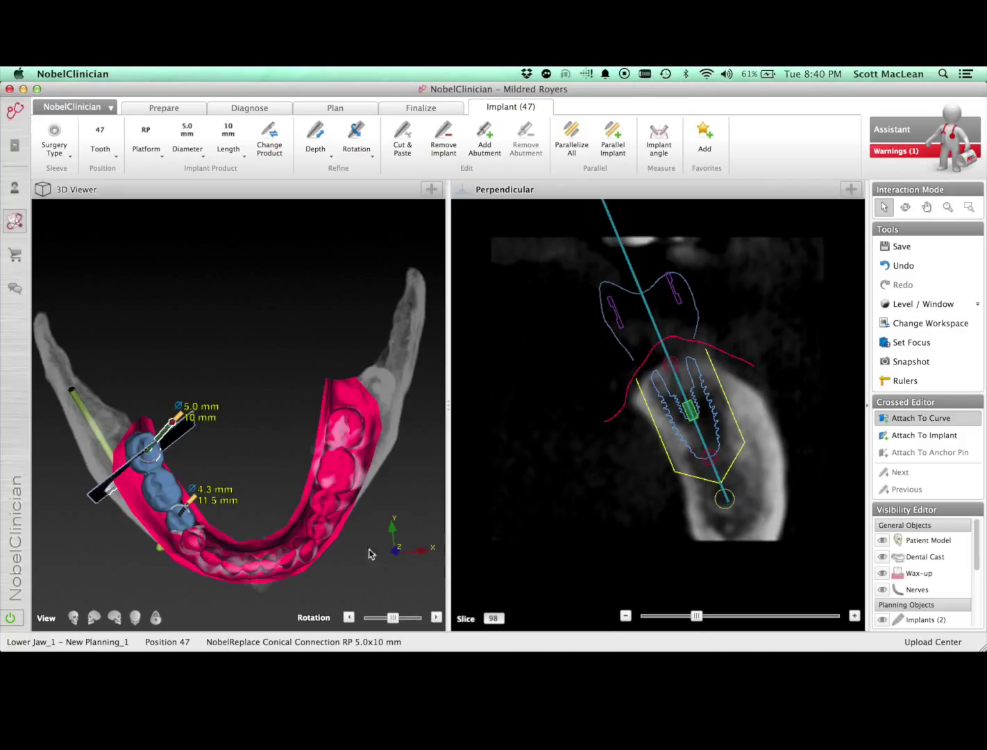
# Step: Align the slice with implant 47's axis and rotate it around the implant
pyautogui.click(698, 616)
pyautogui.moveTo(698, 614)
pyautogui.mouseDown()
pyautogui.moveTo(720, 616)
pyautogui.moveTo(695, 617)
pyautogui.mouseUp()
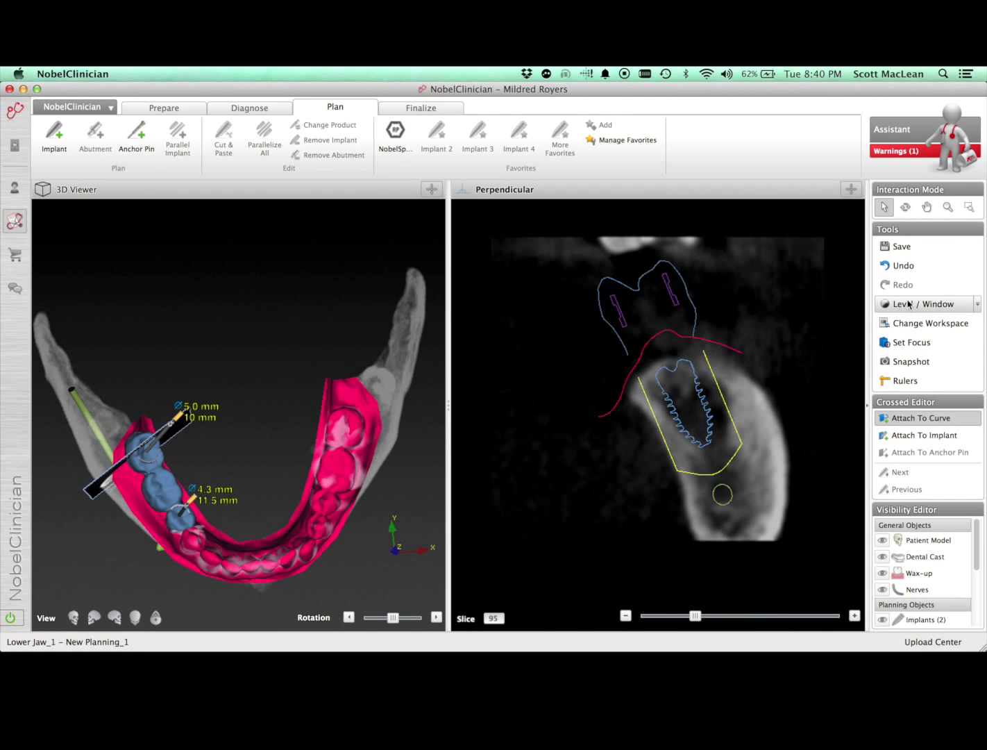
pyautogui.click(908, 436)
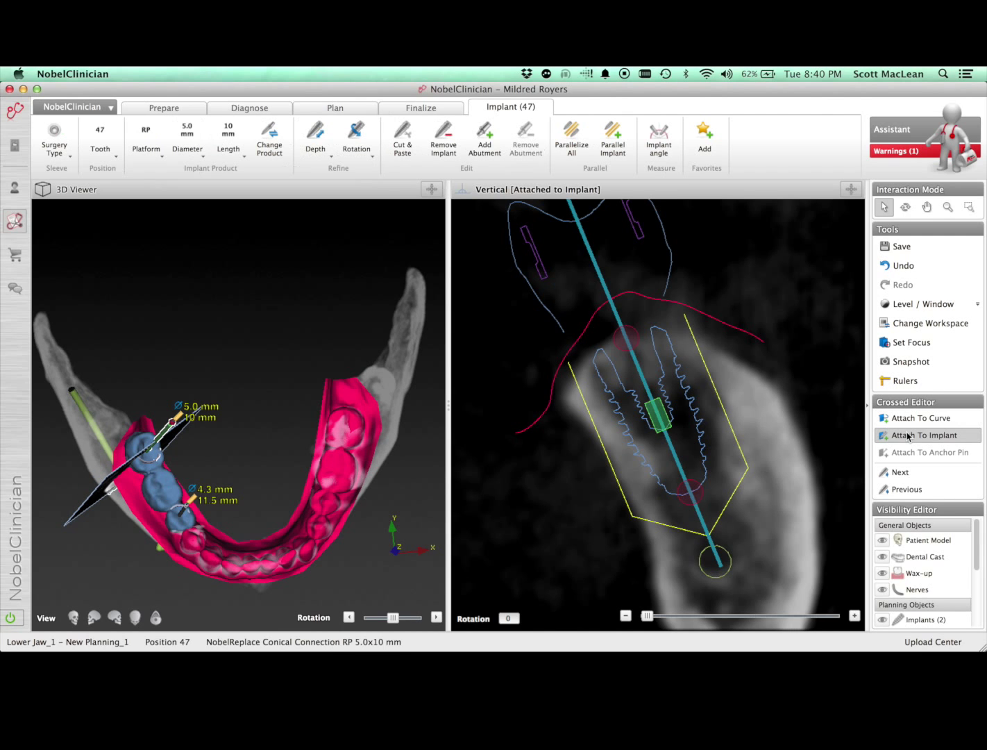
pyautogui.moveTo(646, 619); pyautogui.dragTo(733, 599)
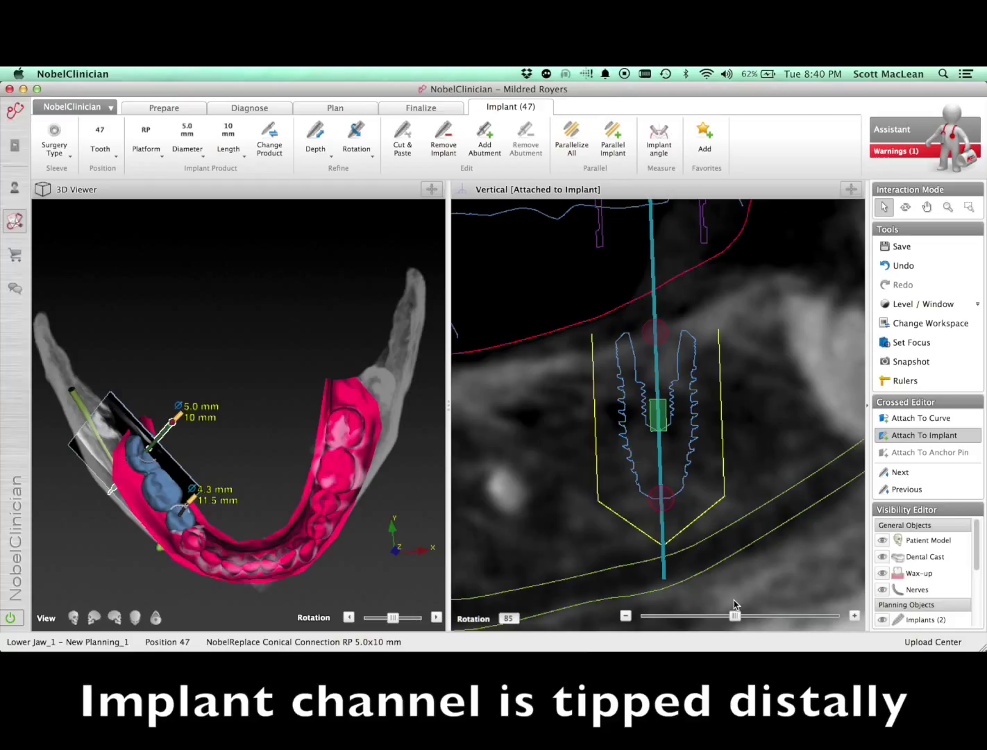
# Step: Tip implant 47 distally by its apex and check the result in the 3D view
pyautogui.moveTo(662, 499); pyautogui.dragTo(690, 493)
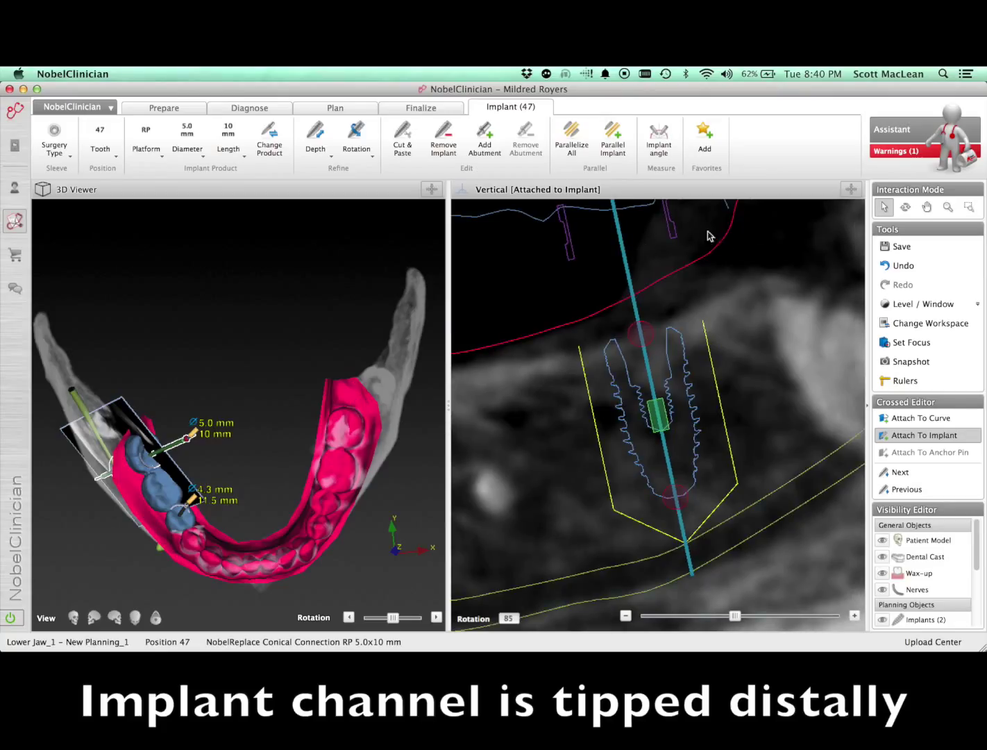
pyautogui.click(905, 205)
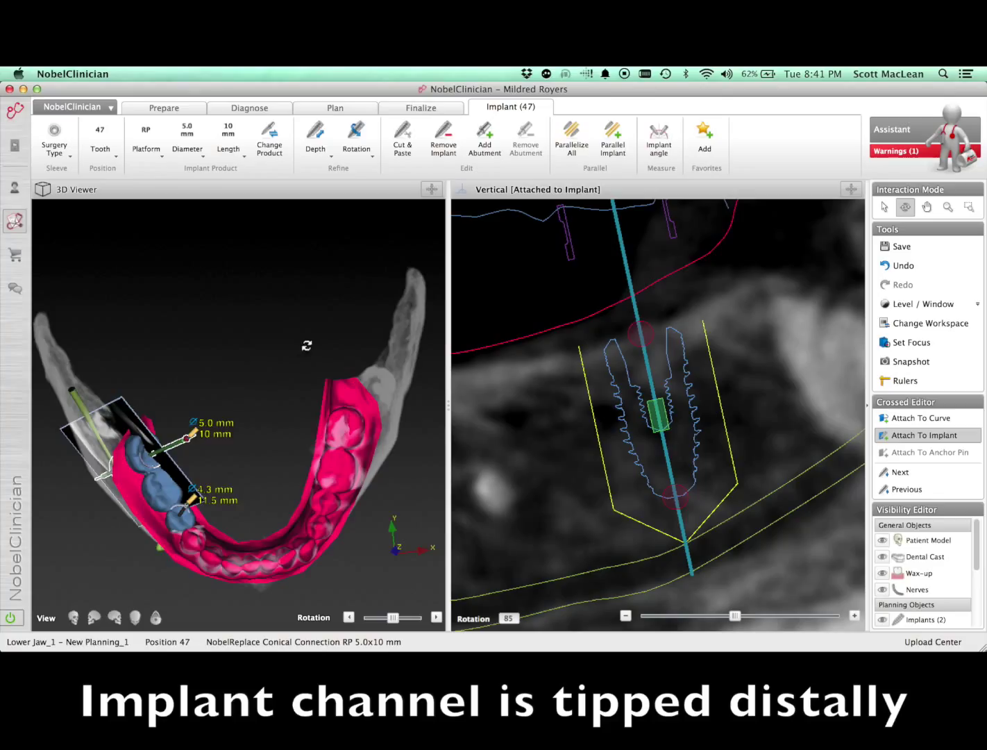
pyautogui.moveTo(297, 352); pyautogui.dragTo(242, 370)
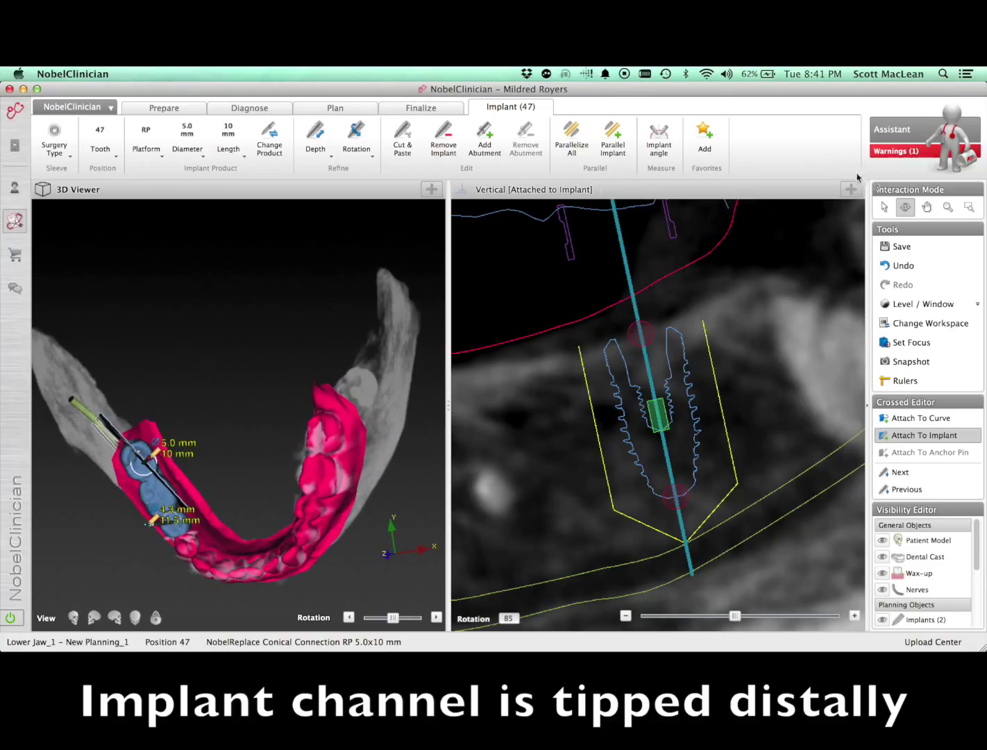
pyautogui.click(884, 206)
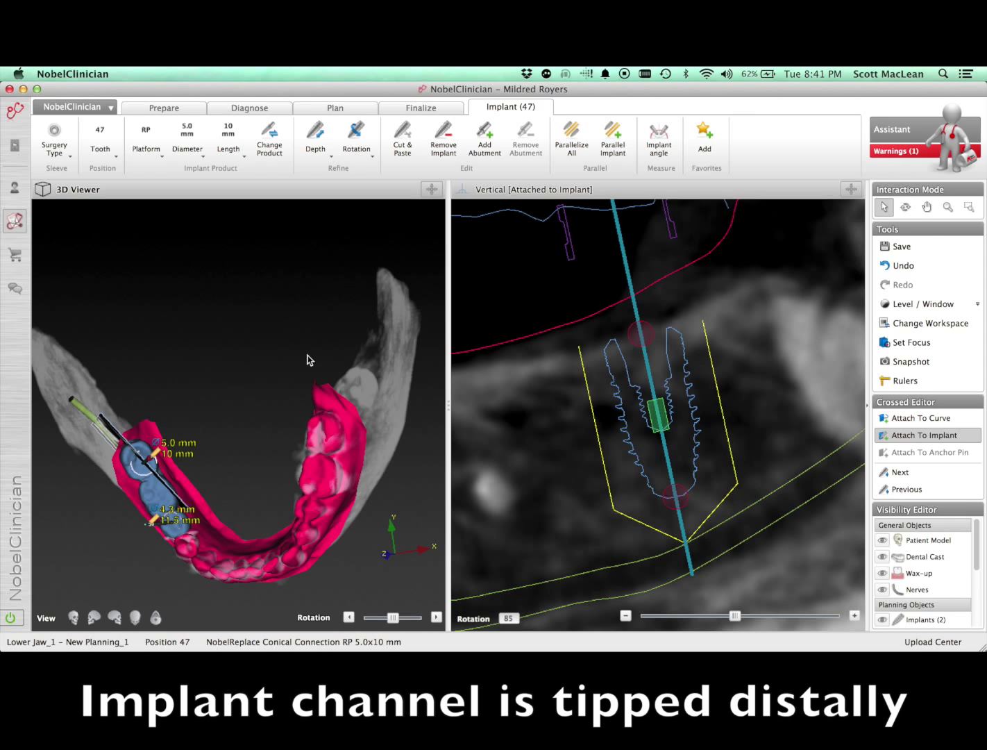
pyautogui.click(151, 461)
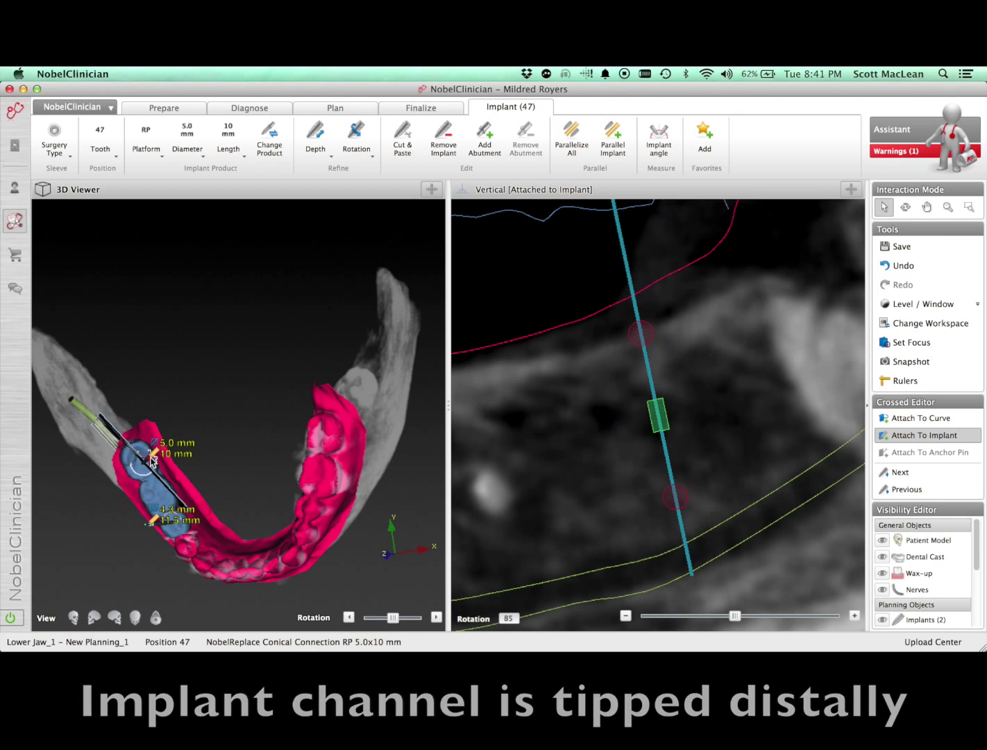
pyautogui.moveTo(149, 463); pyautogui.dragTo(144, 464)
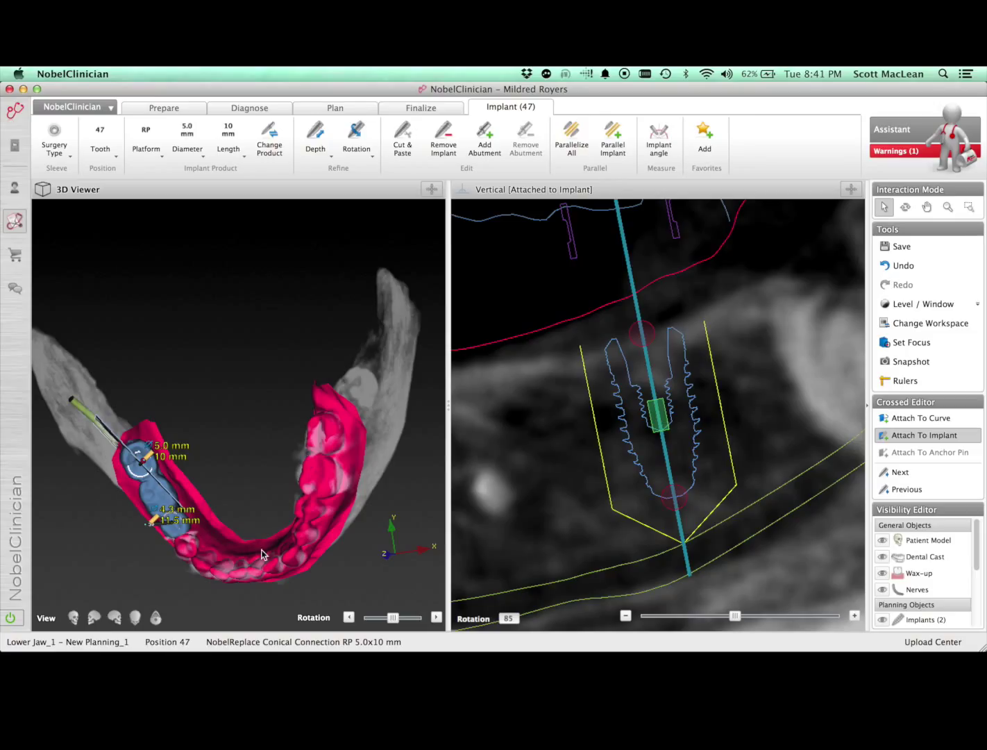
# Step: Turn the jaw to view the implants from the side and hide the slice plane in 3D
pyautogui.press('r')
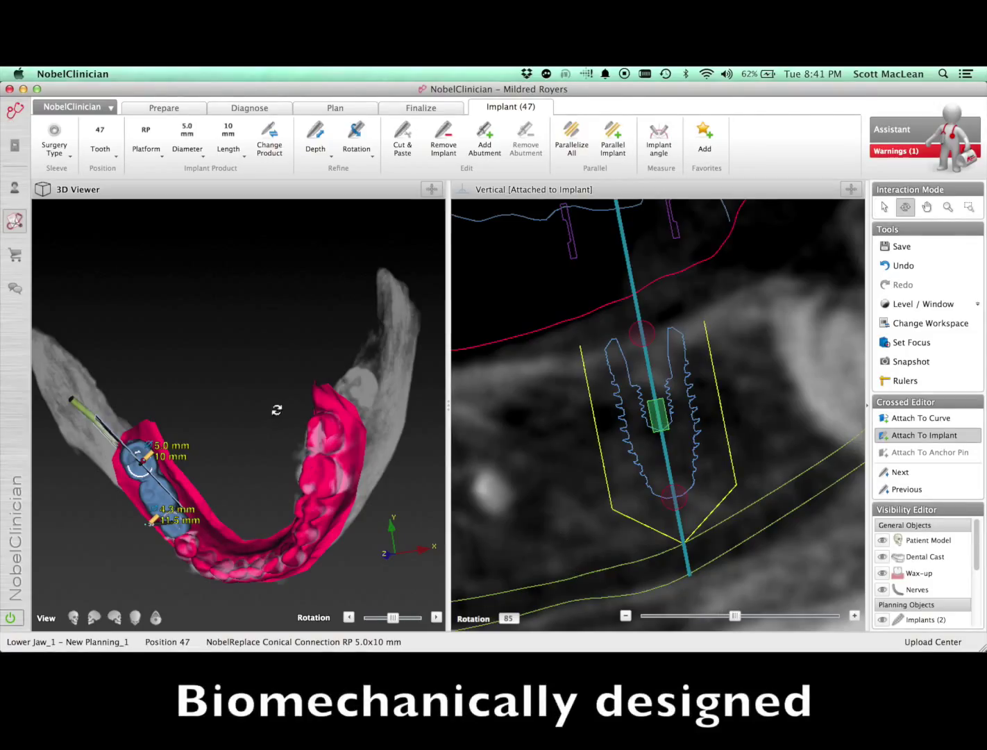
pyautogui.moveTo(256, 519); pyautogui.dragTo(364, 447)
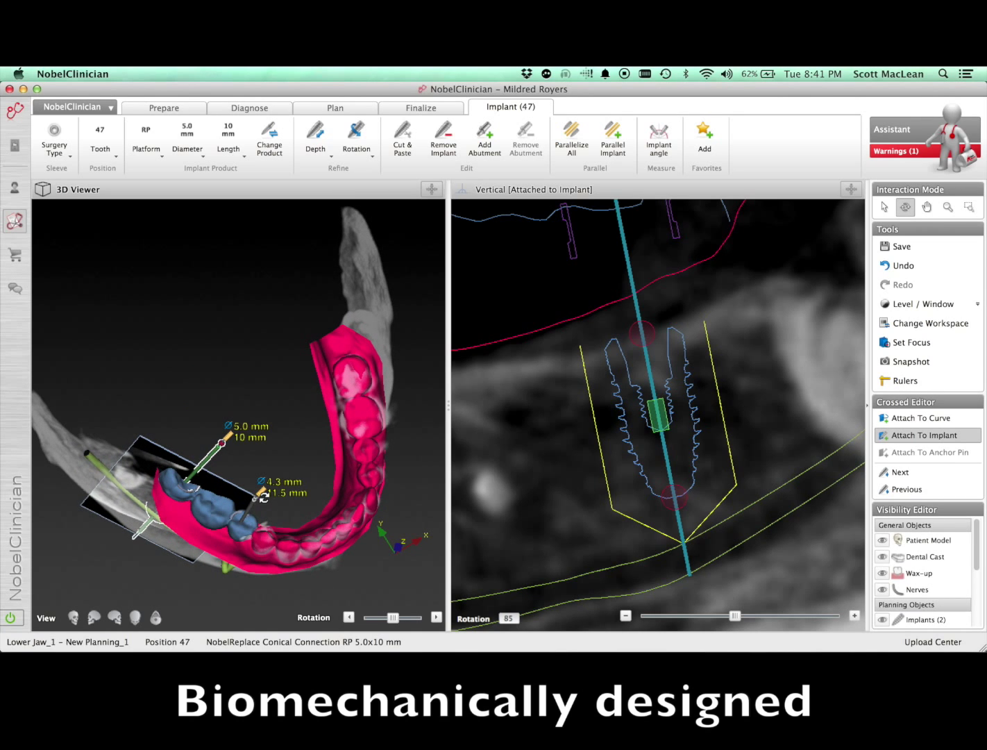
pyautogui.moveTo(319, 557); pyautogui.dragTo(372, 395)
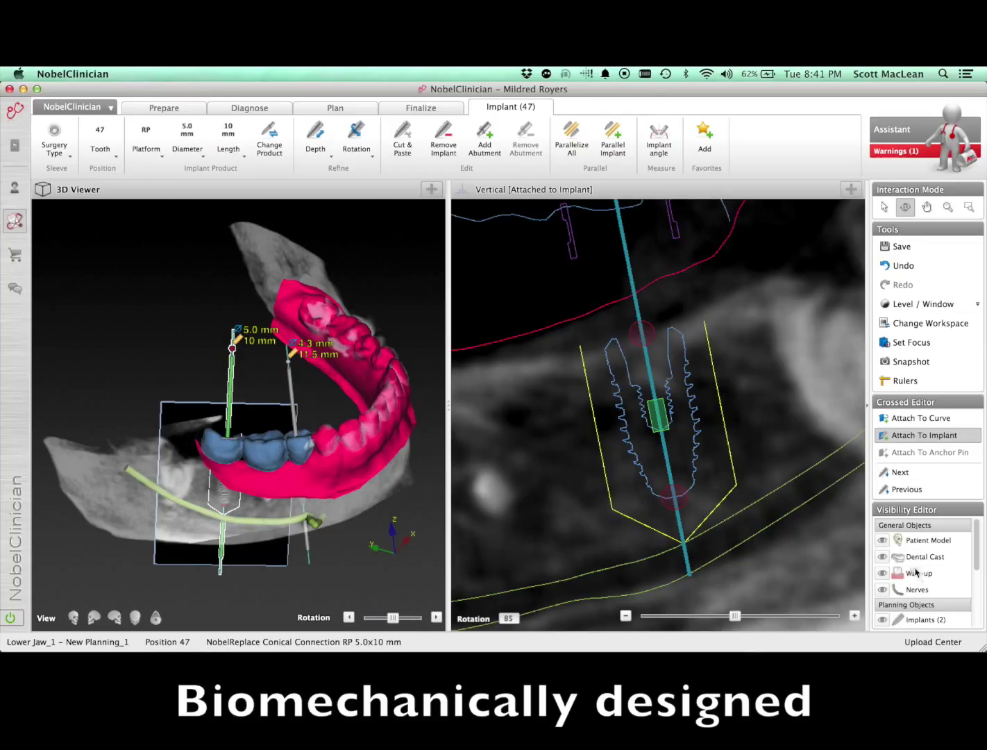
pyautogui.scroll(-5, 917, 587)
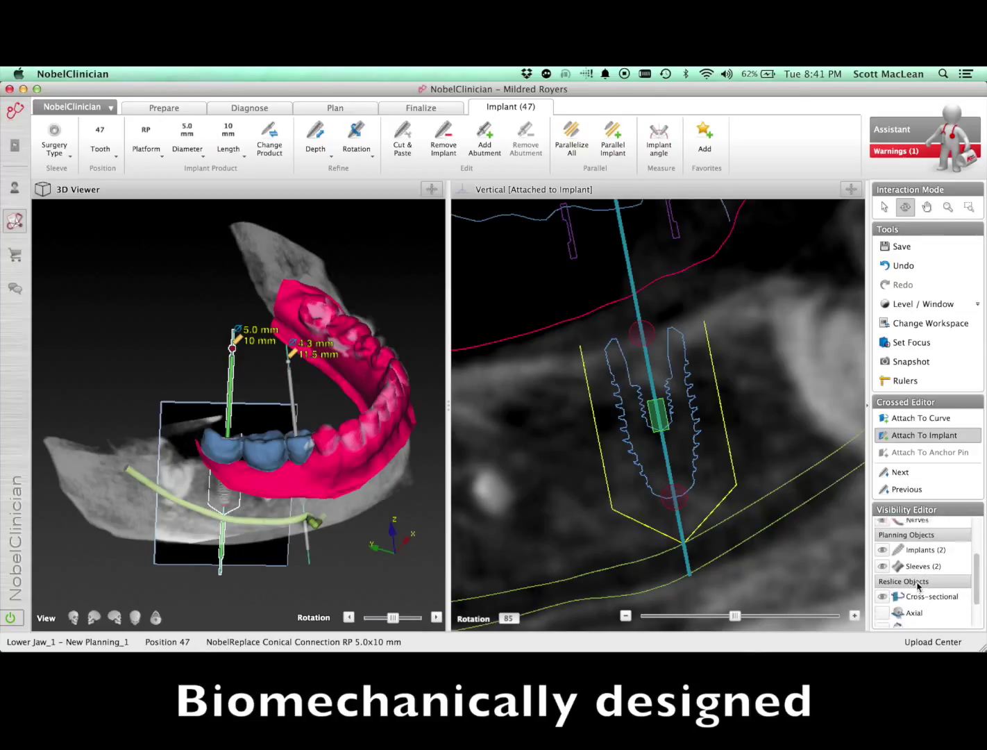
pyautogui.click(882, 588)
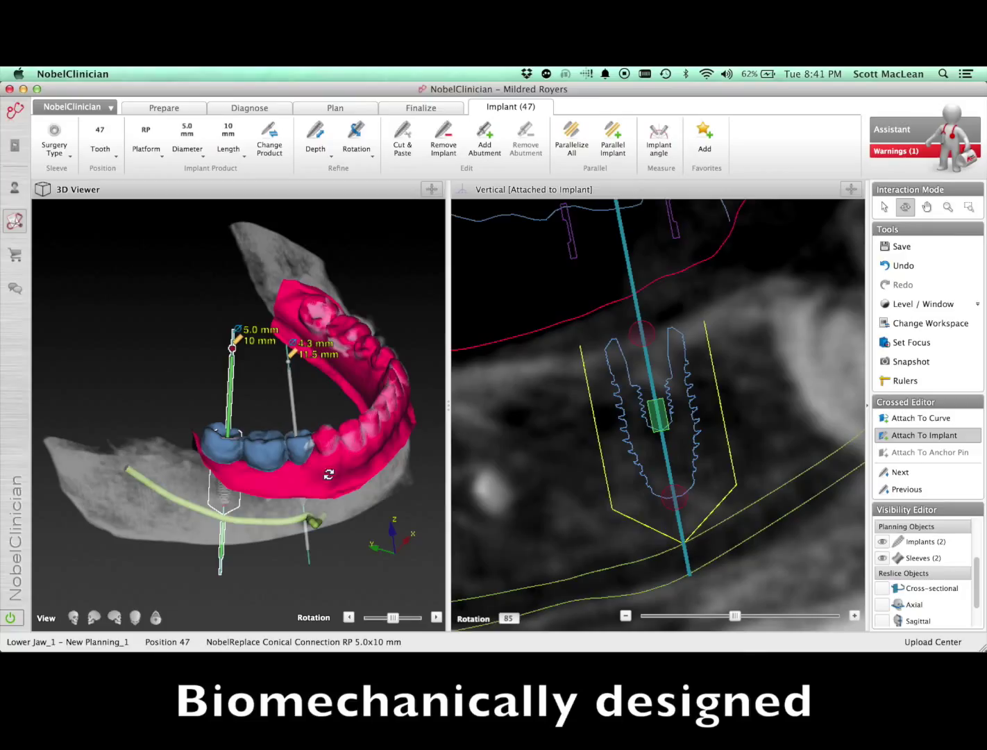
# Step: Make the pink gum cast translucent grey to reveal the bone and implants
pyautogui.click(884, 207)
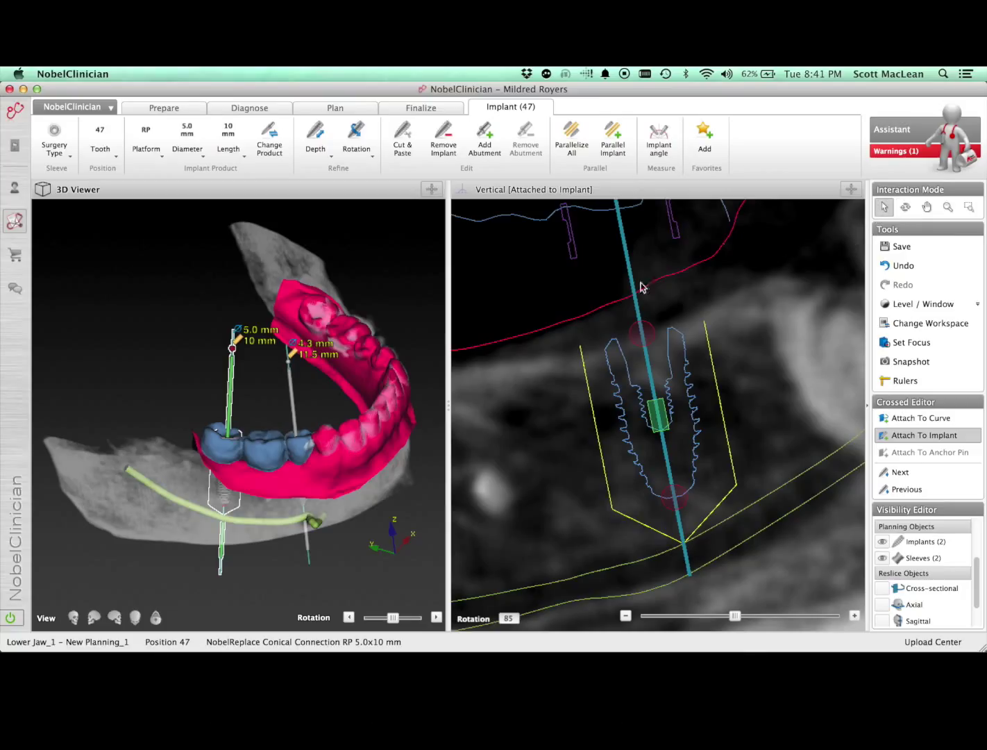
pyautogui.click(339, 461)
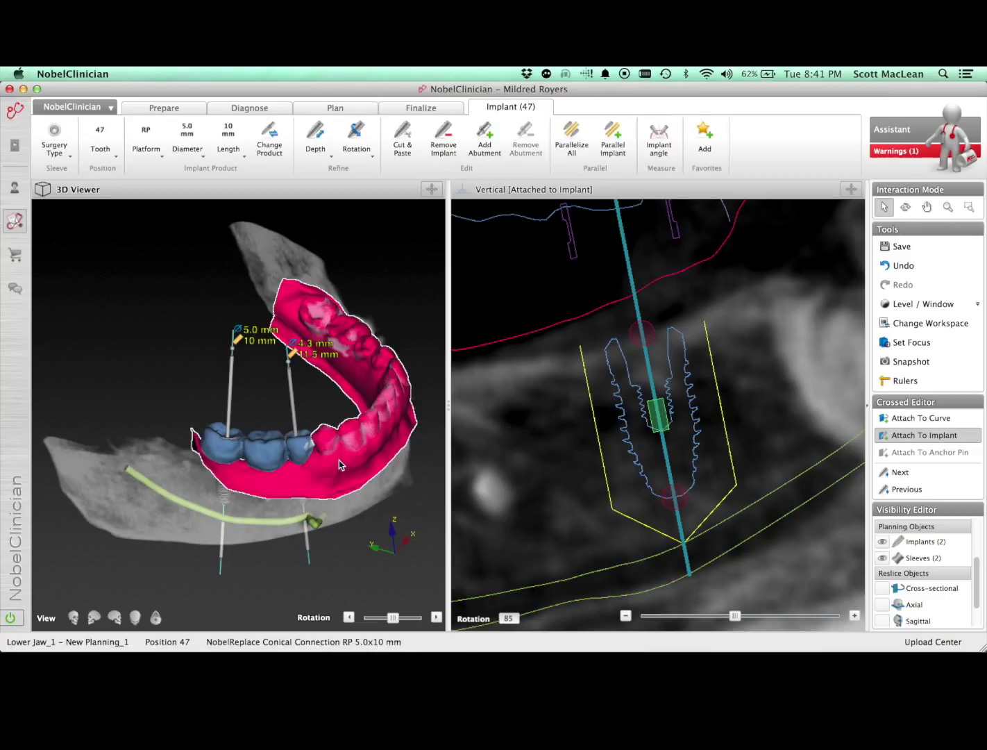
pyautogui.click(339, 461)
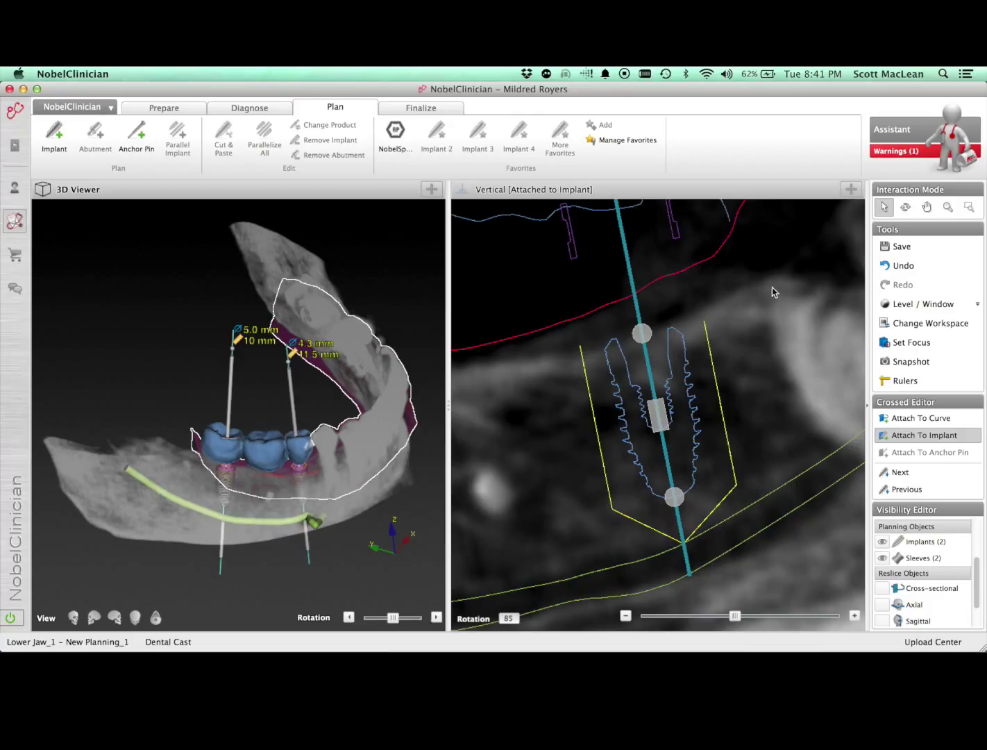
# Step: Orbit the jaw, then select implant 47 to open its RP 5.0x10 mm details for editing
pyautogui.click(905, 207)
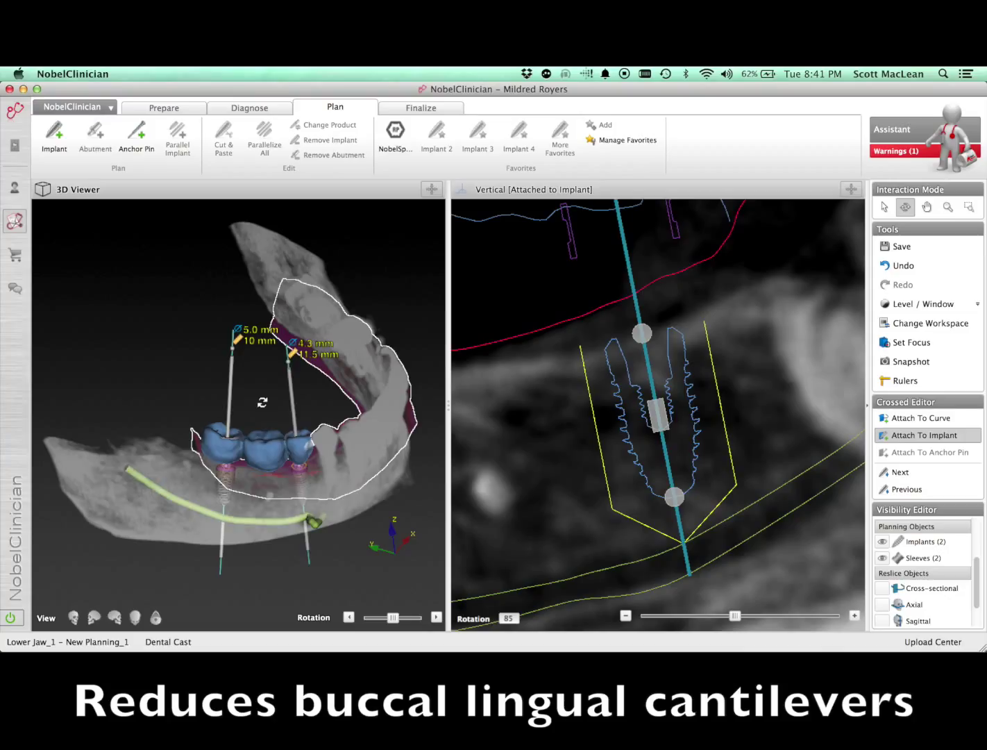
pyautogui.moveTo(302, 342); pyautogui.dragTo(285, 525)
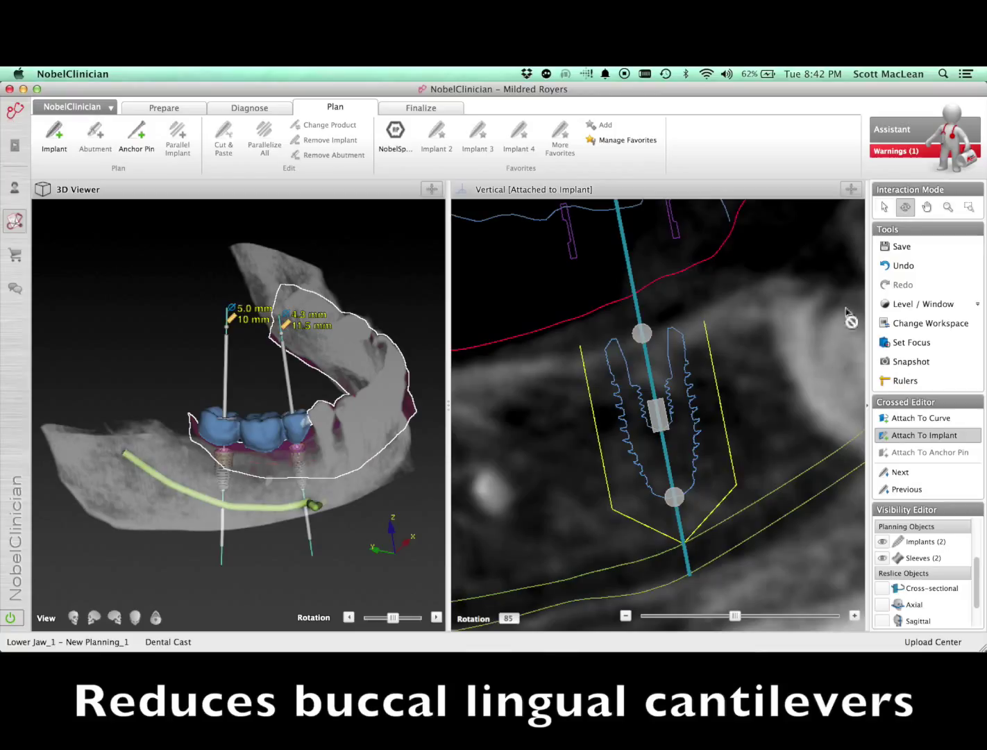
pyautogui.click(885, 206)
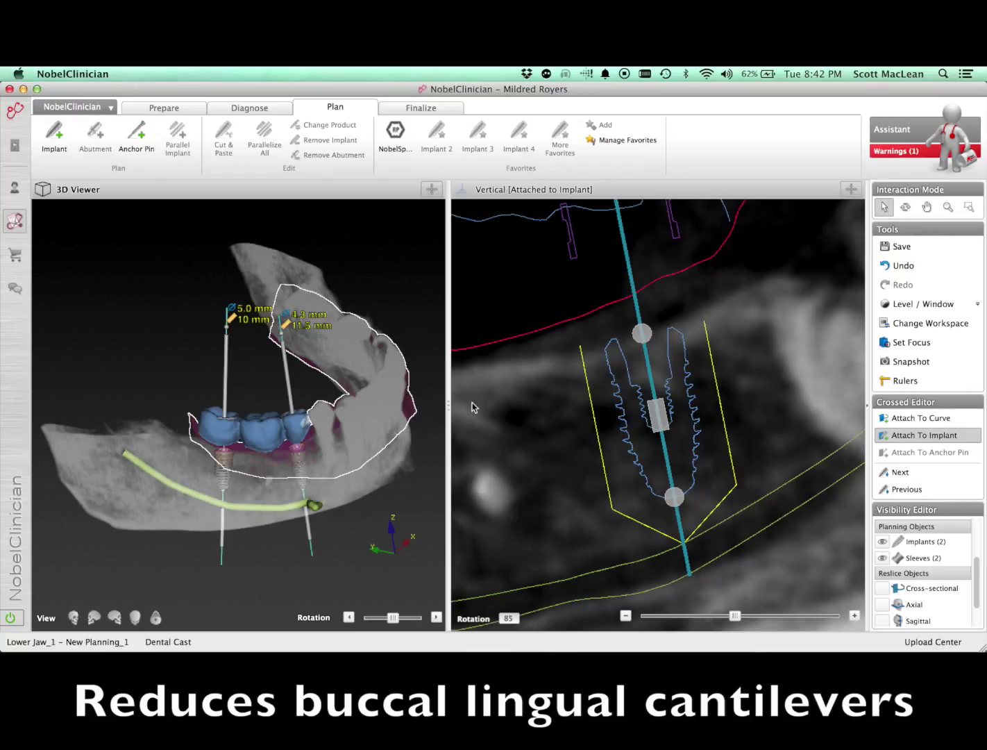
pyautogui.click(226, 387)
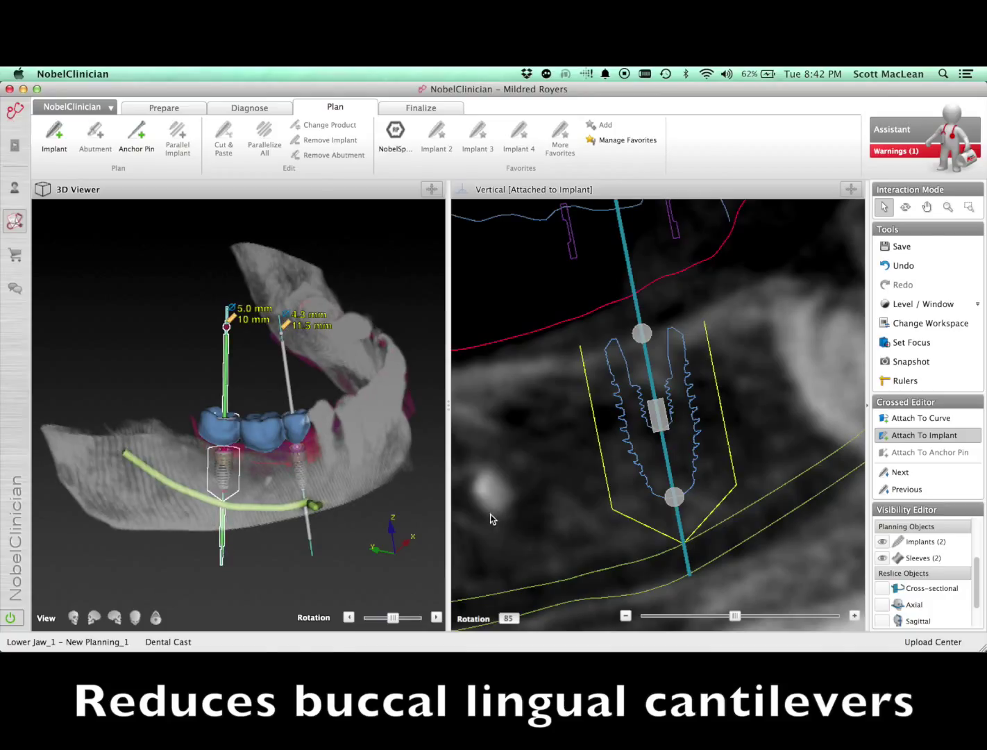
pyautogui.click(672, 494)
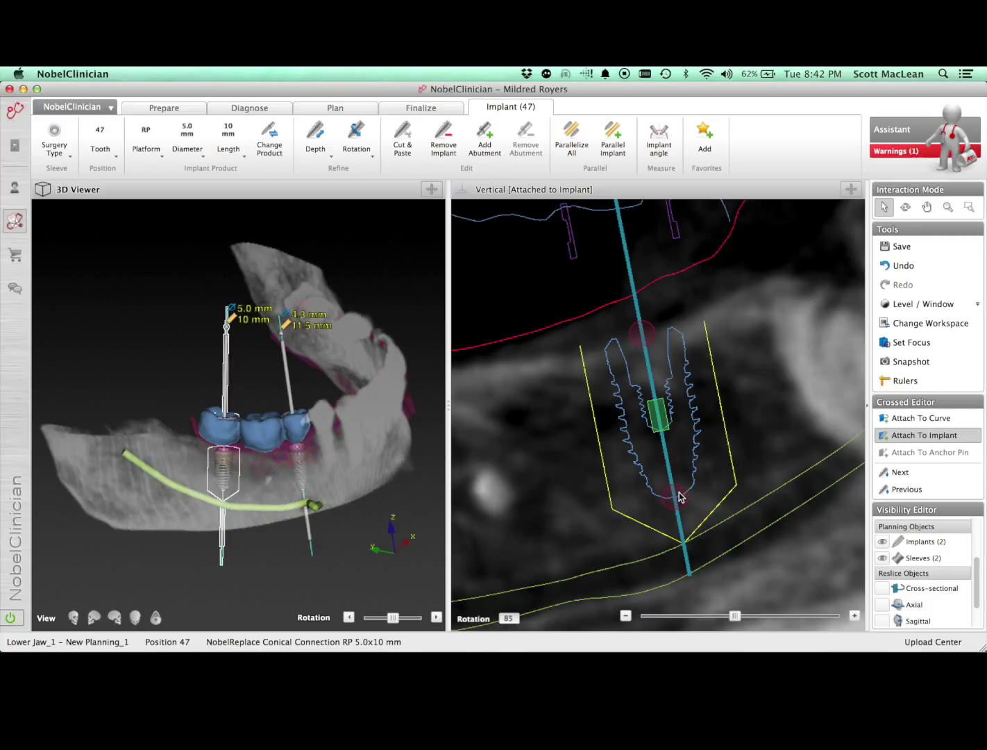
# Step: Tilt implant 47 around its apex and shift it sideways within the jawbone
pyautogui.moveTo(678, 497); pyautogui.dragTo(703, 483)
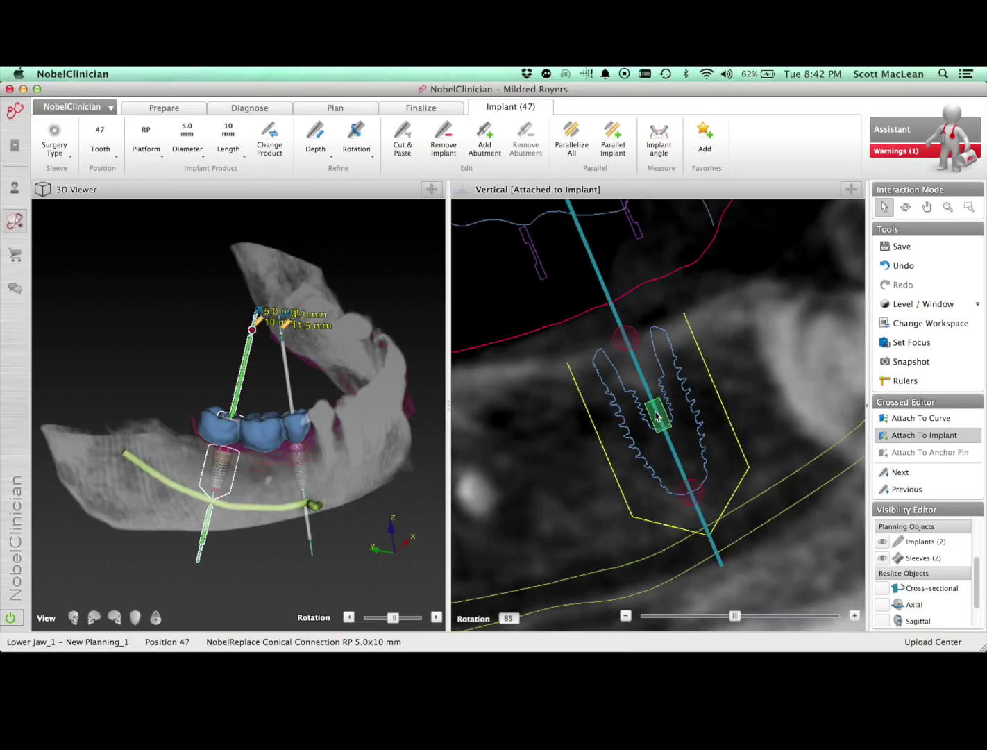
pyautogui.moveTo(665, 414)
pyautogui.moveTo(677, 415); pyautogui.dragTo(683, 416)
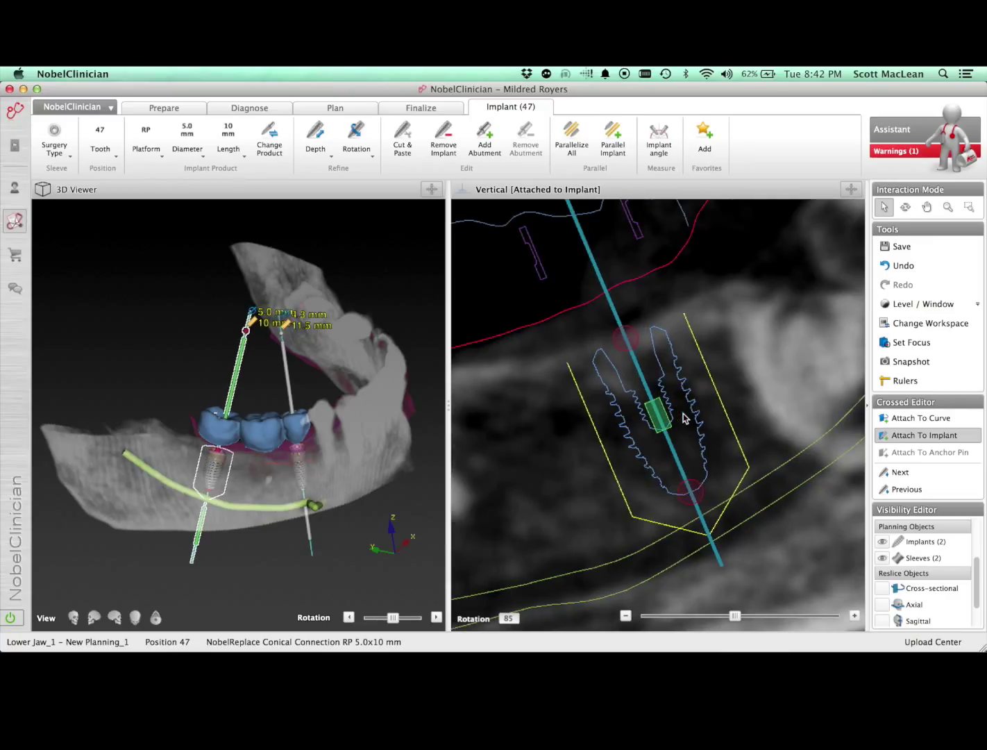
pyautogui.click(658, 416)
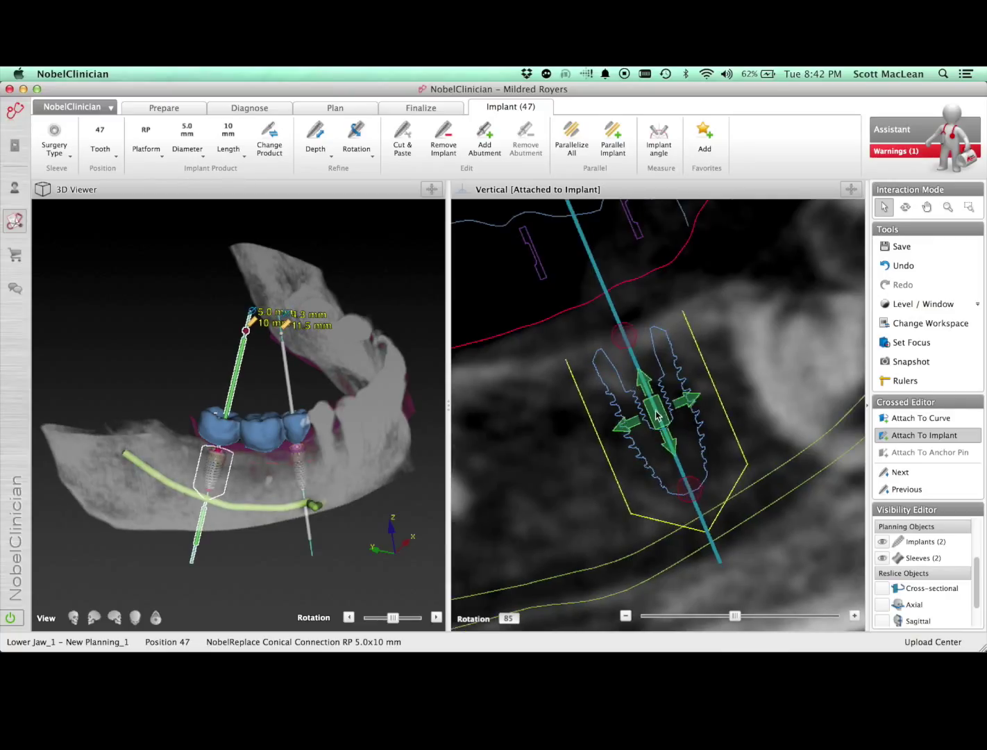
pyautogui.moveTo(657, 414); pyautogui.dragTo(656, 414)
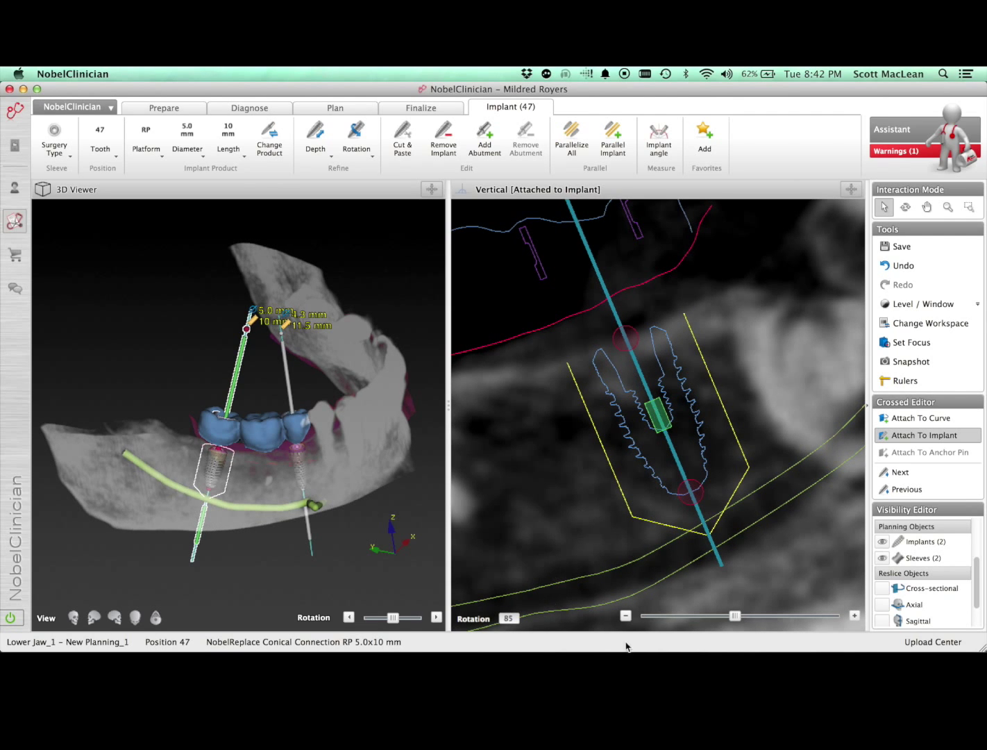
# Step: Rotate implant 47's cross-section plane to 85 and nudge the implant slightly
pyautogui.moveTo(733, 615); pyautogui.dragTo(757, 619)
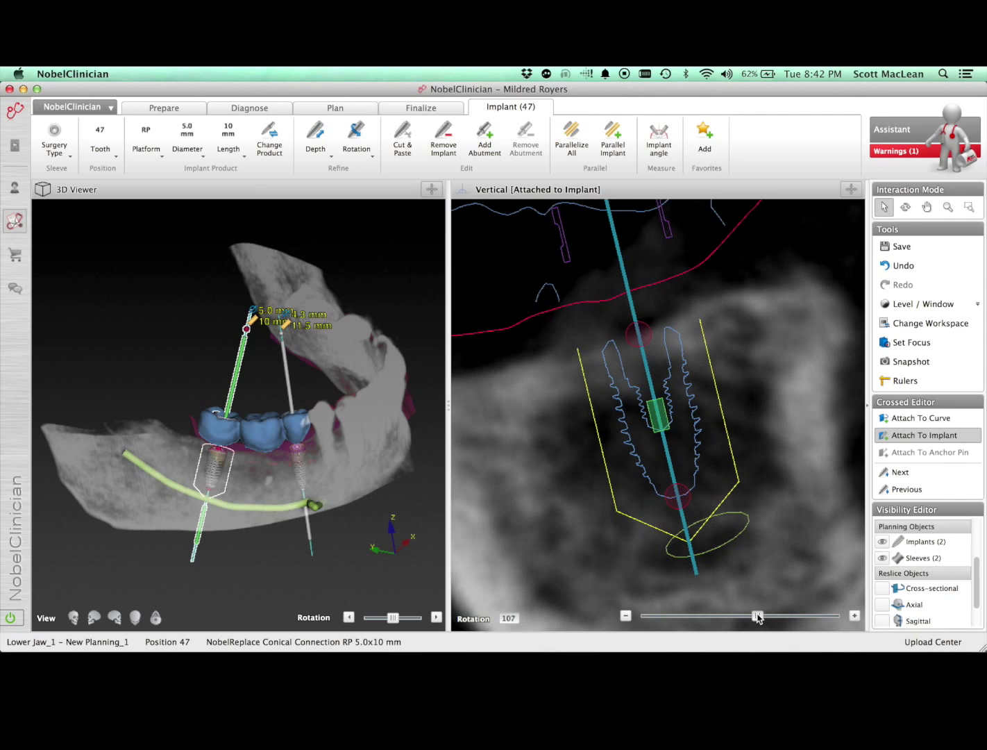
pyautogui.moveTo(756, 616); pyautogui.dragTo(736, 618)
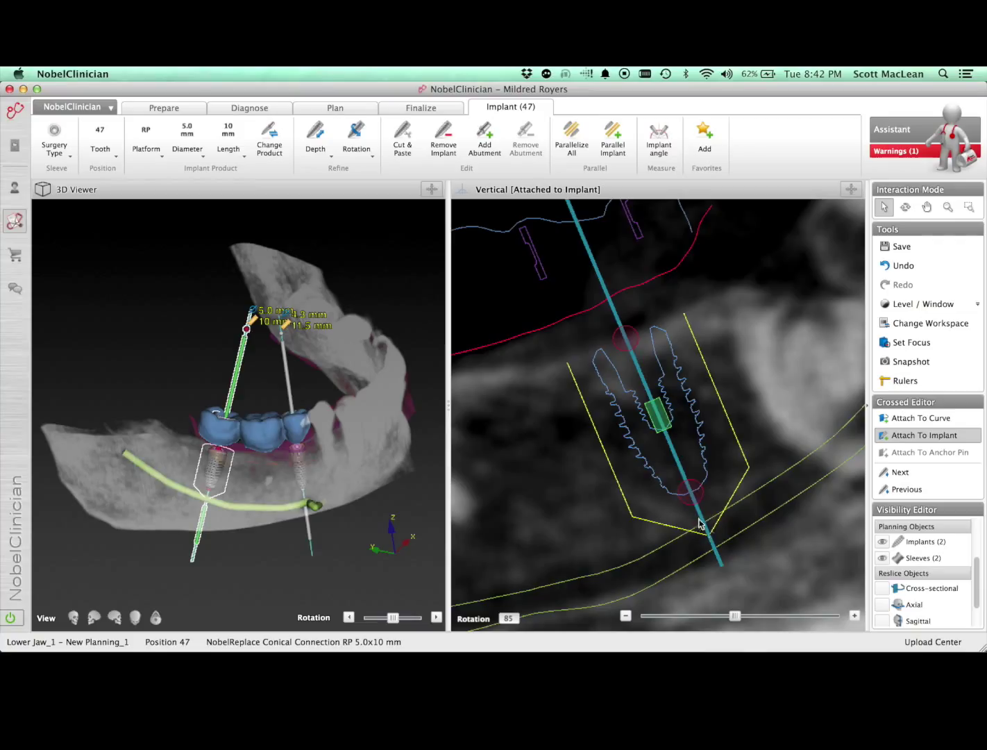
pyautogui.moveTo(658, 416)
pyautogui.moveTo(658, 416); pyautogui.dragTo(662, 420)
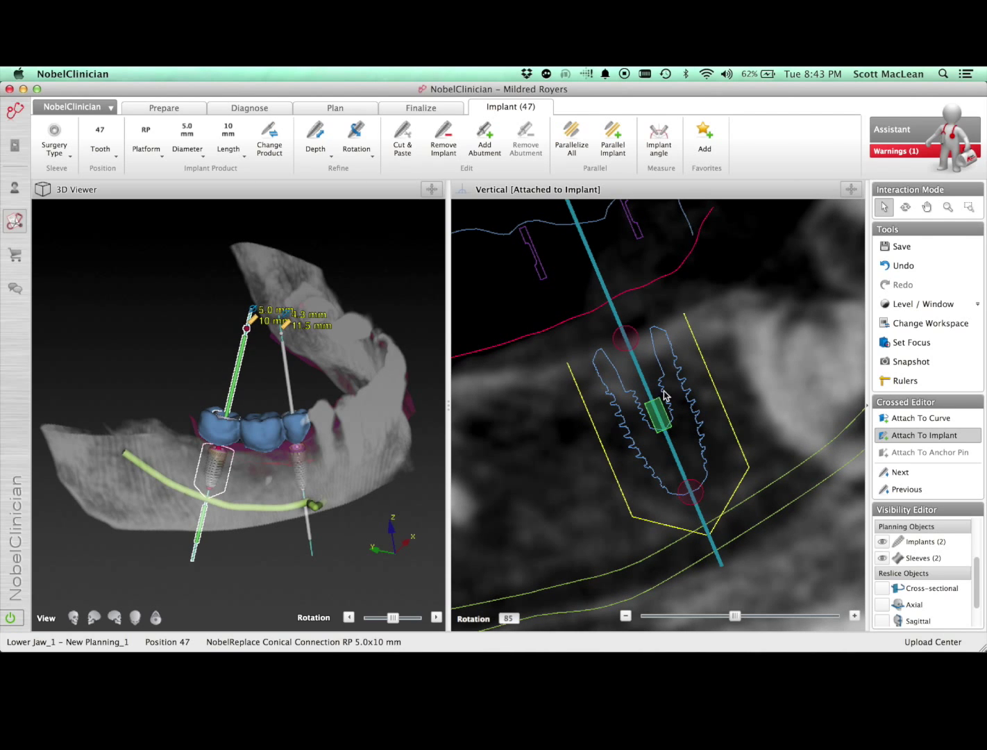
# Step: Measure a 2.6 mm Distance from the gum line to implant 47's top, slice at rotation 1
pyautogui.click(335, 107)
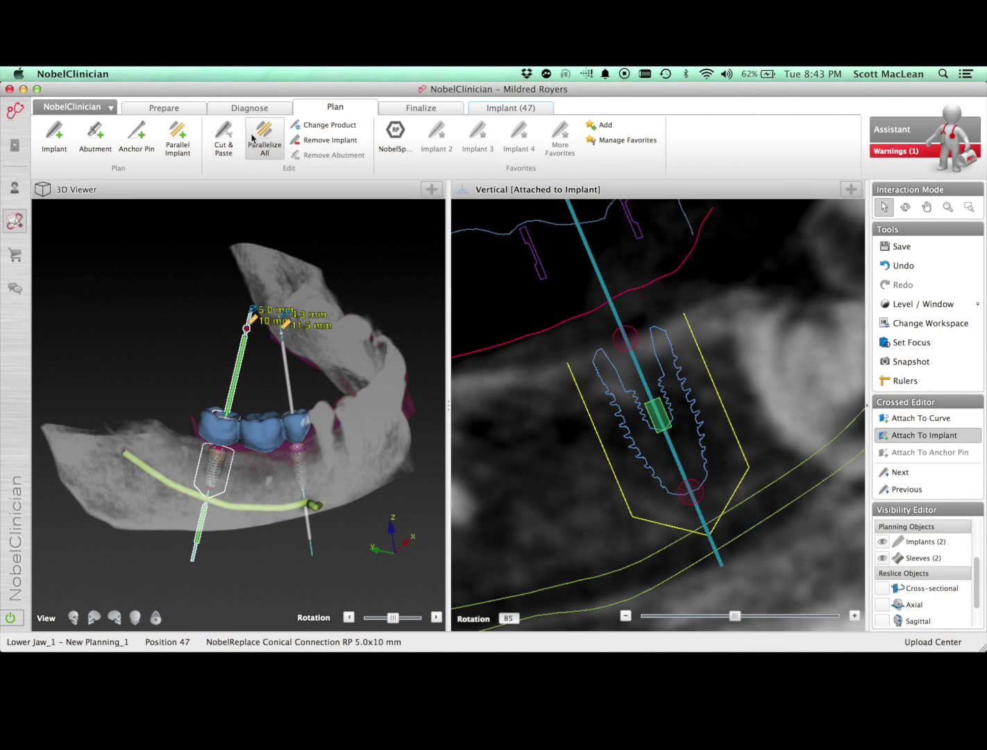
pyautogui.click(243, 109)
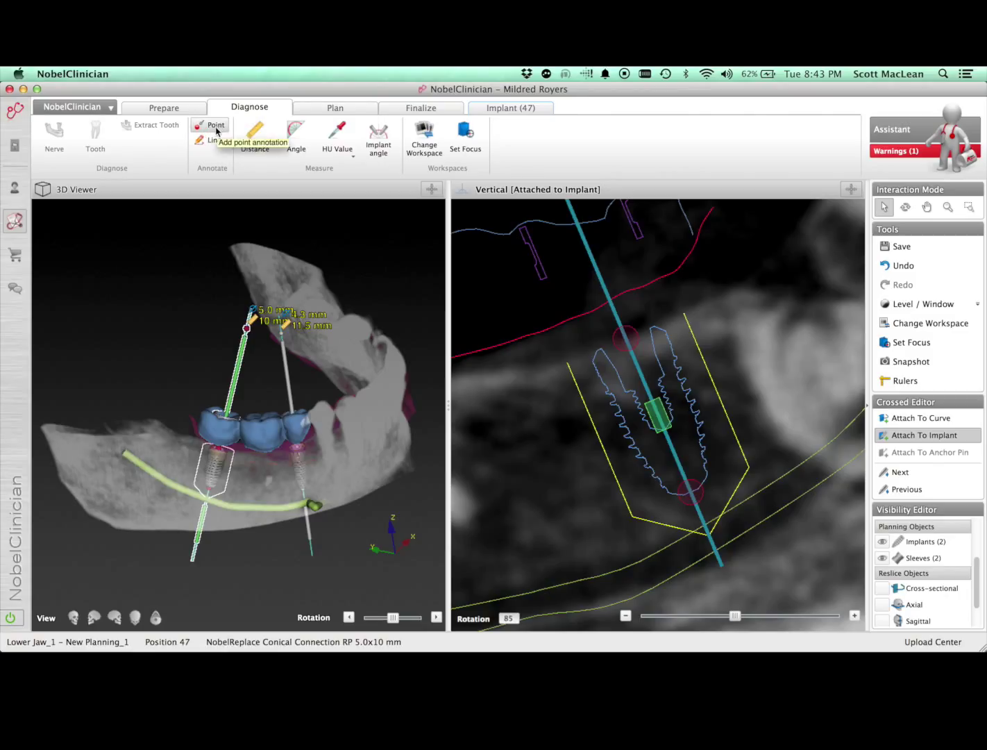
pyautogui.click(256, 134)
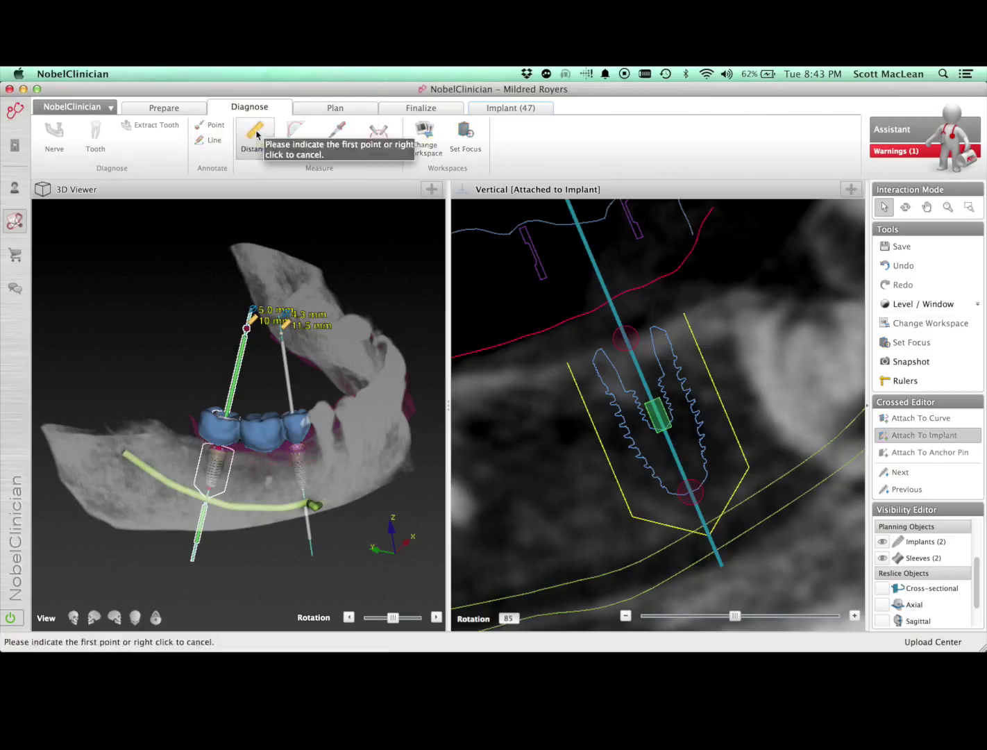
pyautogui.click(636, 288)
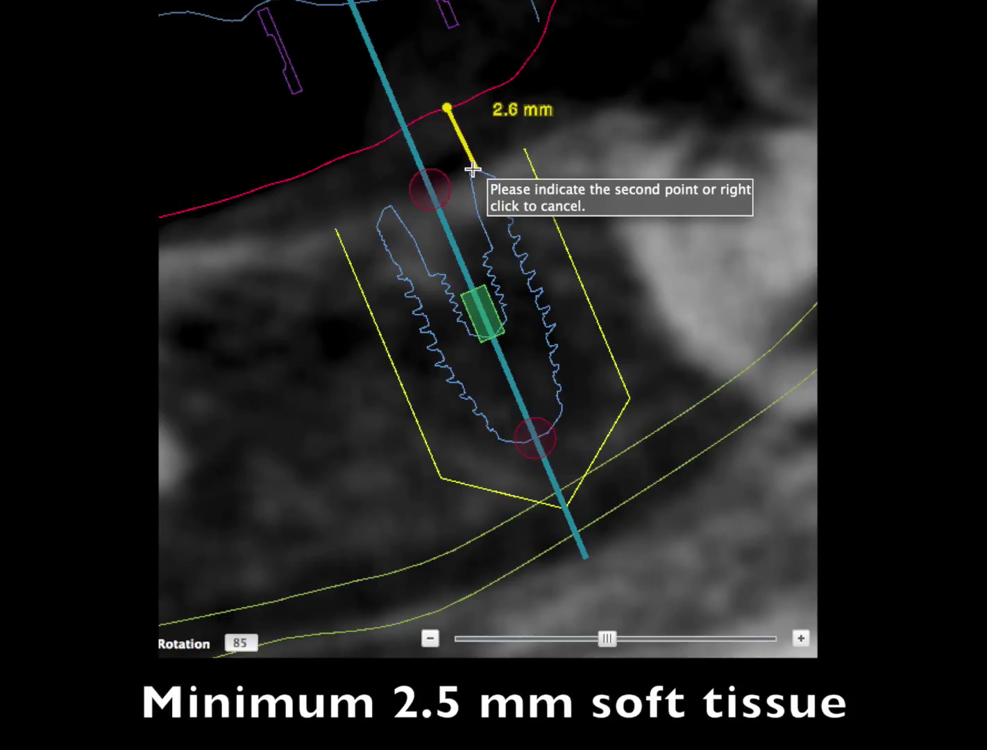
pyautogui.click(474, 169)
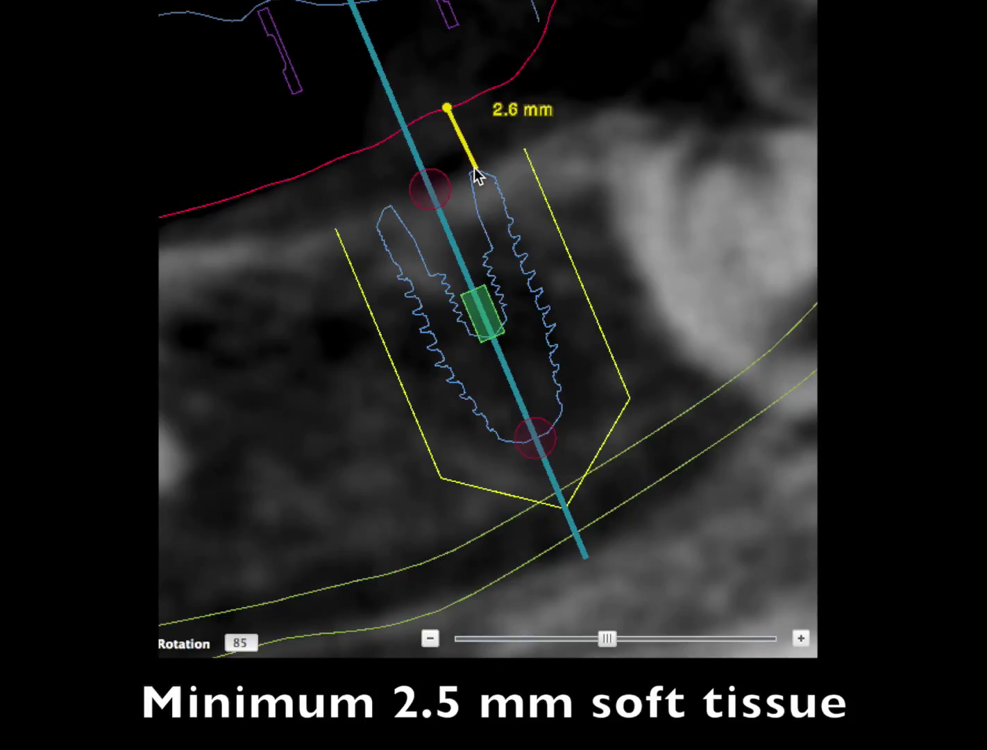
pyautogui.click(475, 170)
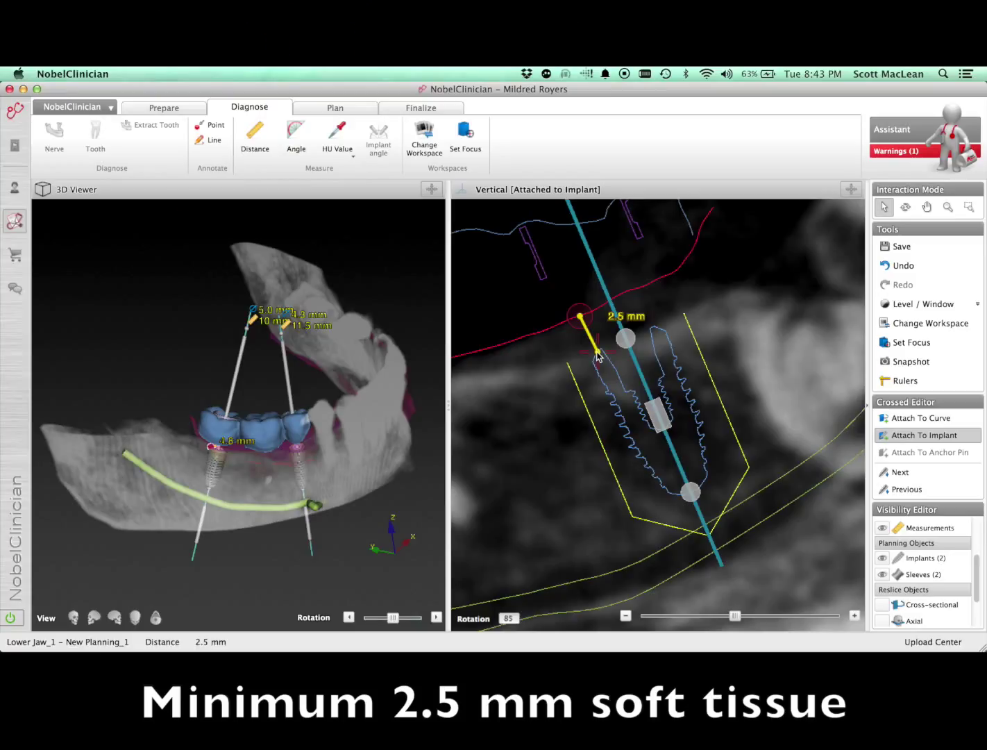
pyautogui.moveTo(594, 351); pyautogui.dragTo(599, 358)
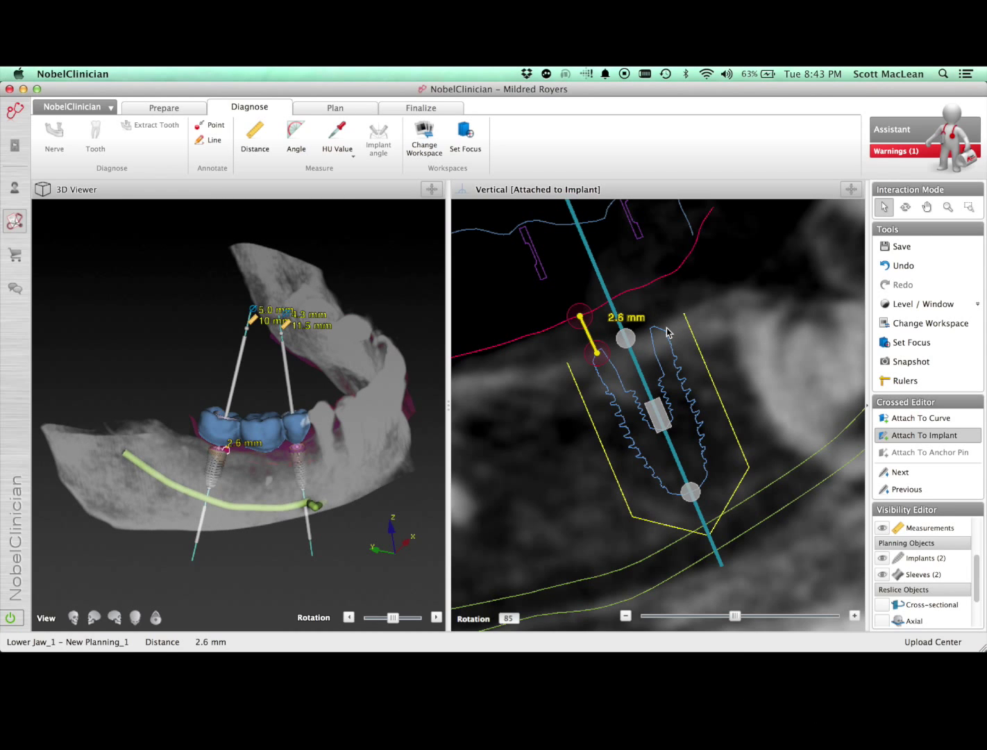
pyautogui.moveTo(735, 617); pyautogui.dragTo(648, 623)
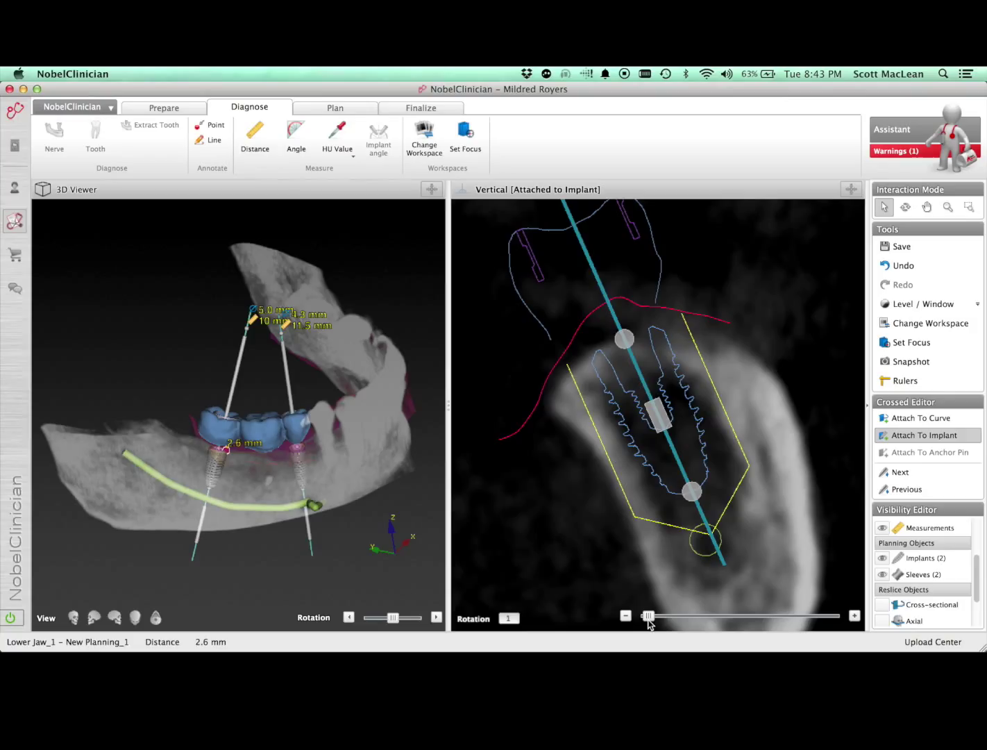
# Step: Place an arrow Point annotation on the gum line where implant 47's axis crosses it
pyautogui.click(208, 126)
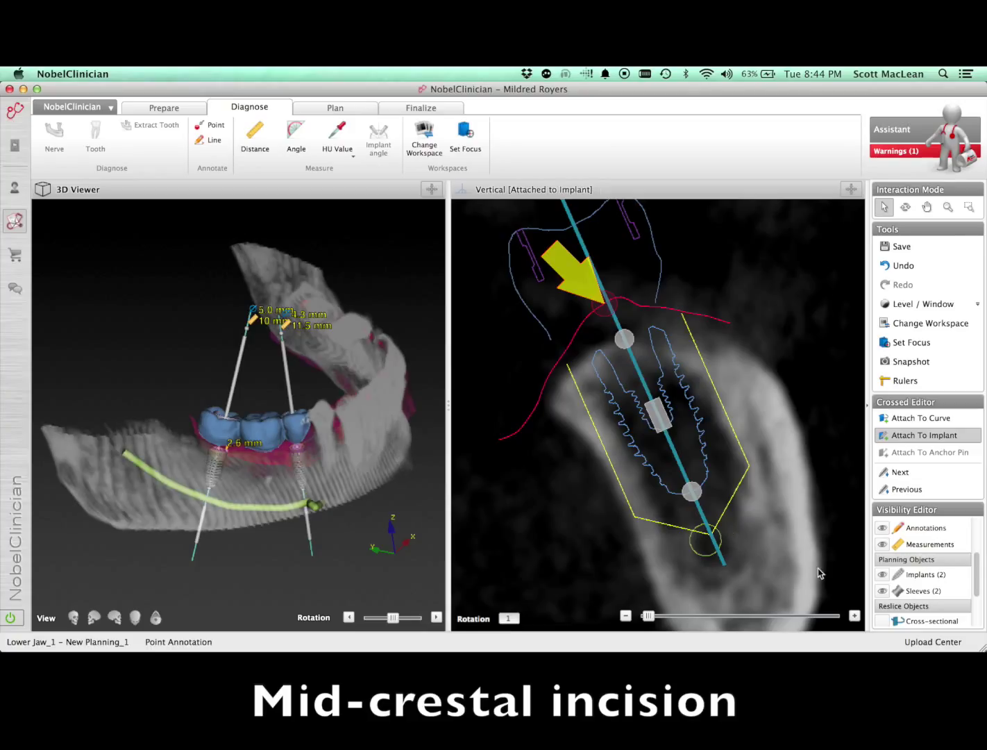
pyautogui.scroll(3, 923, 555)
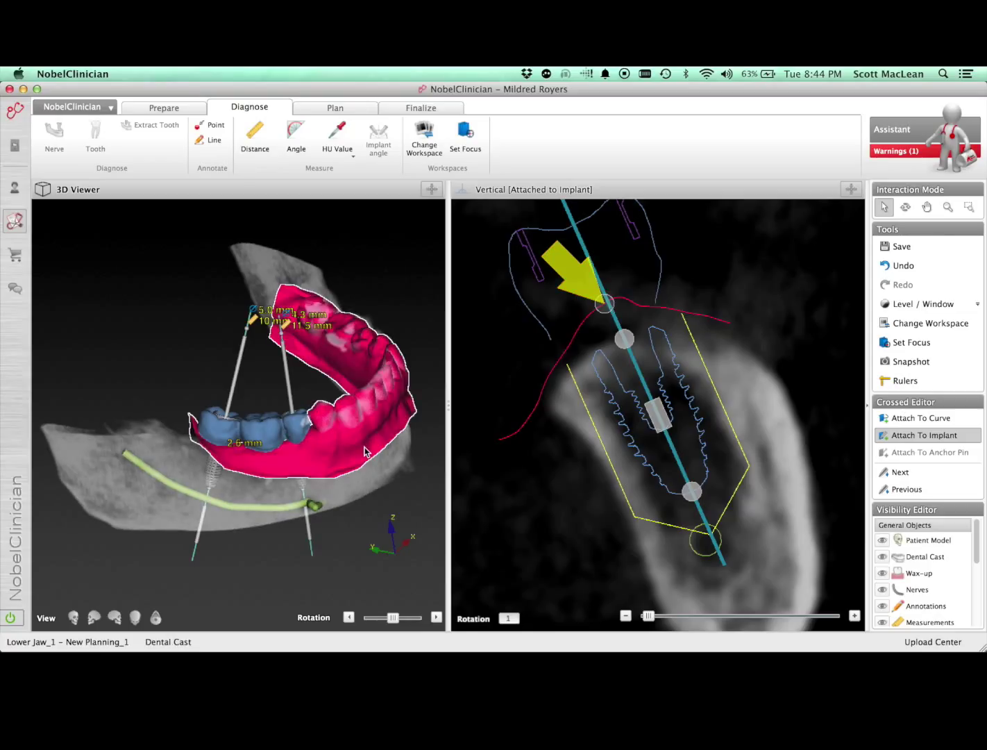
# Step: Orbit the jaw to view it from above and show the Warnings (1) list
pyautogui.click(905, 207)
pyautogui.moveTo(356, 399); pyautogui.dragTo(300, 494)
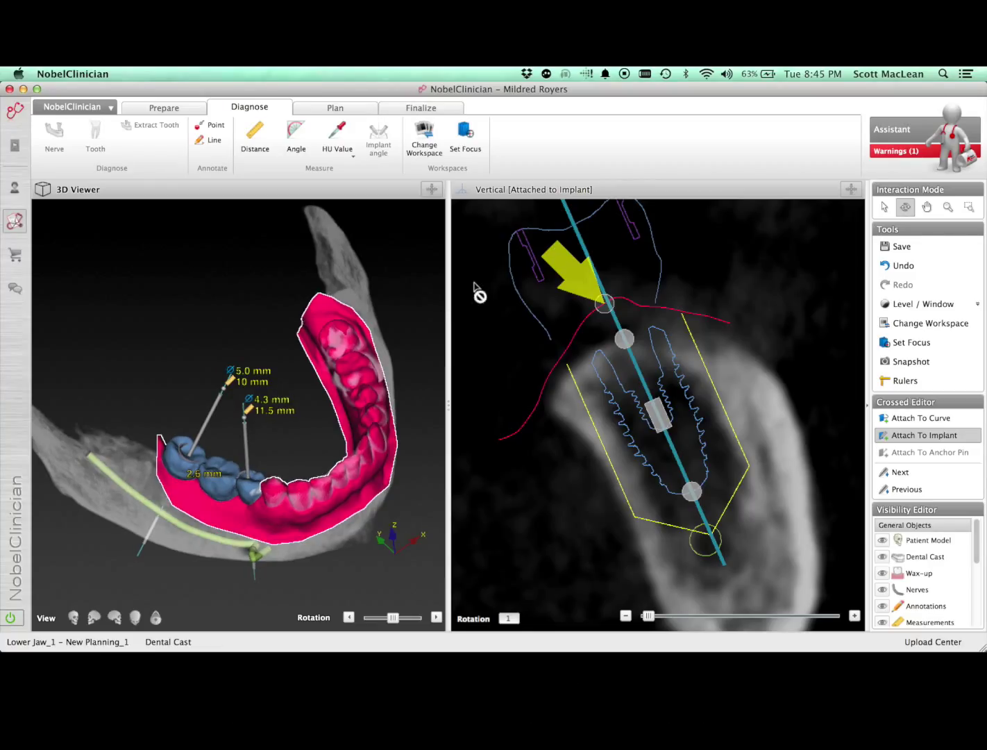
pyautogui.click(891, 151)
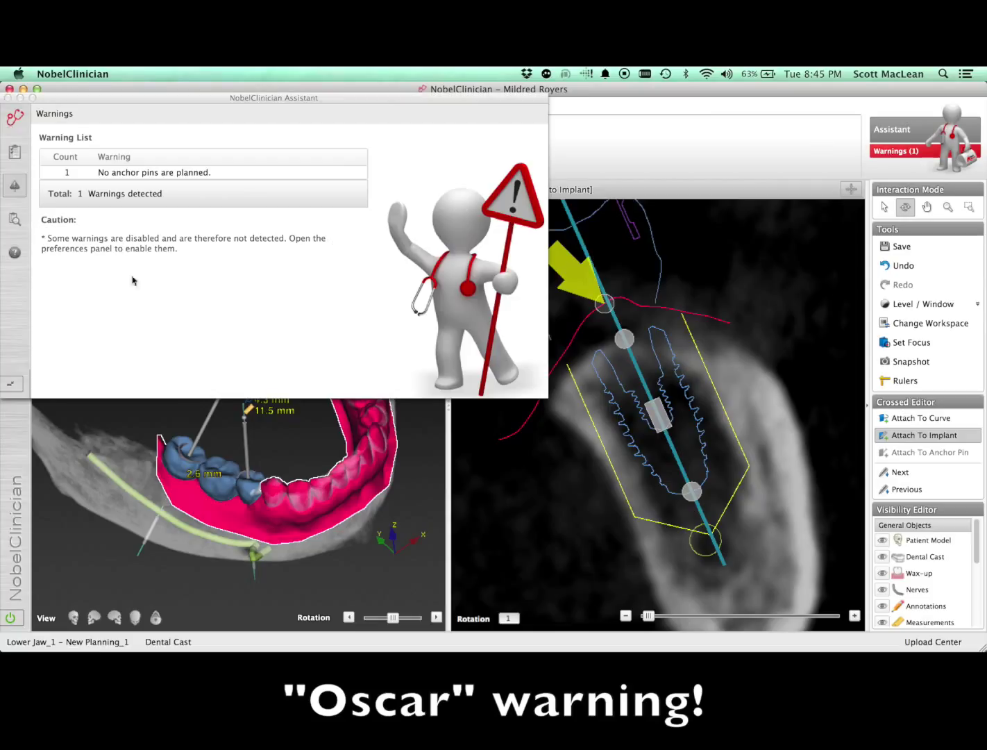
# Step: Close the warnings window and attach the cross-section to the arch curve at slice 120
pyautogui.click(7, 97)
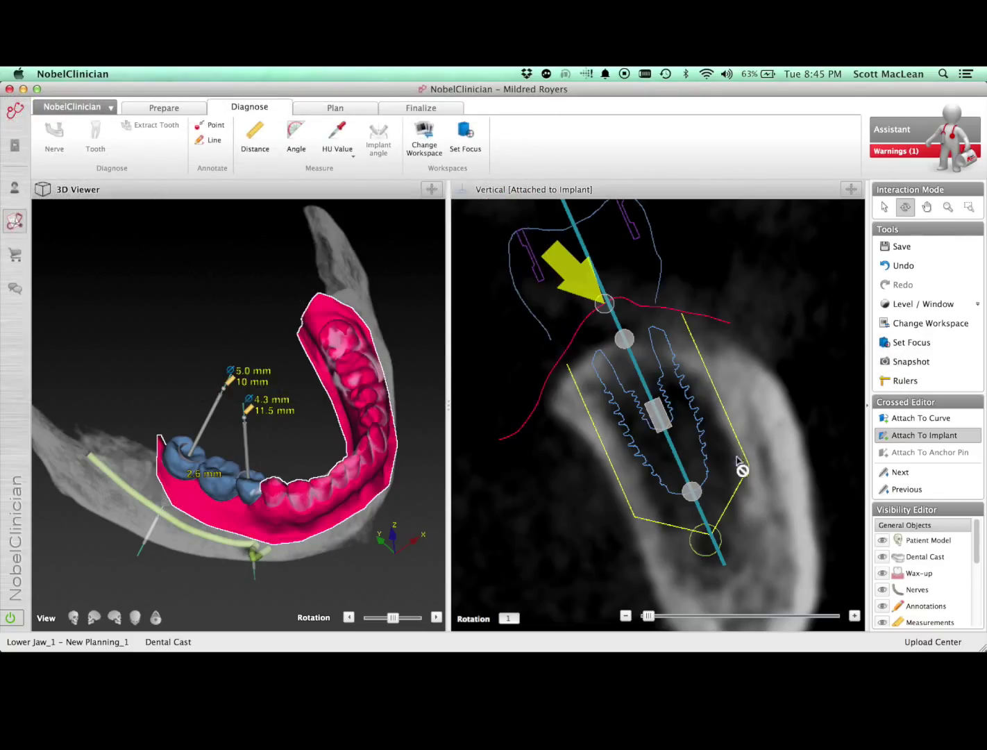
pyautogui.click(898, 418)
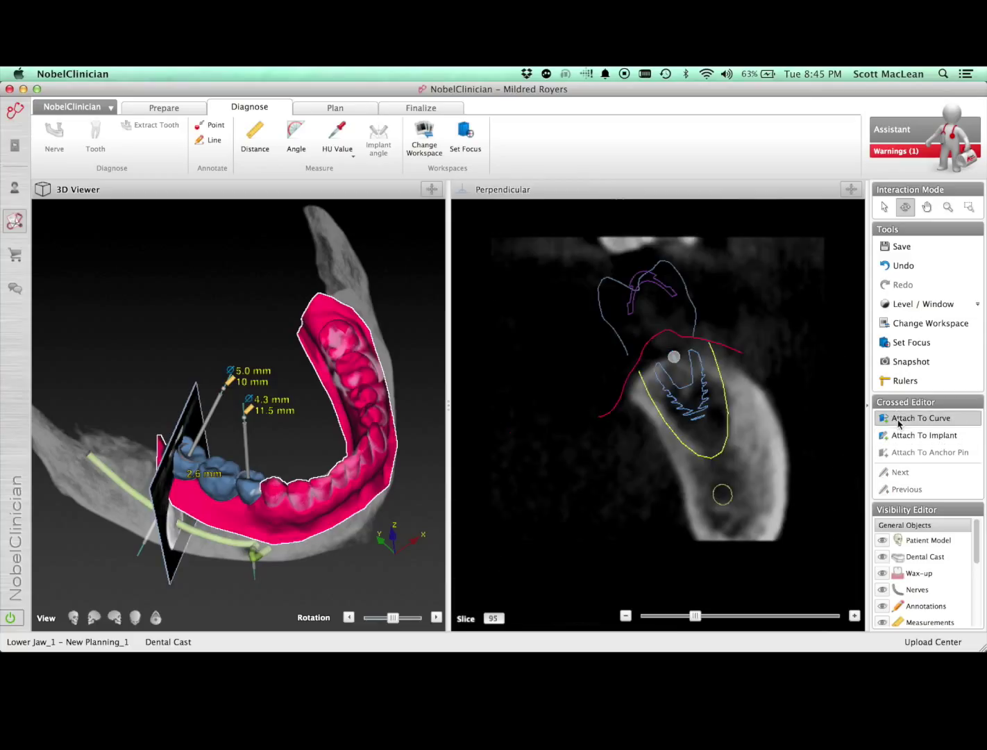
pyautogui.moveTo(694, 616); pyautogui.dragTo(707, 617)
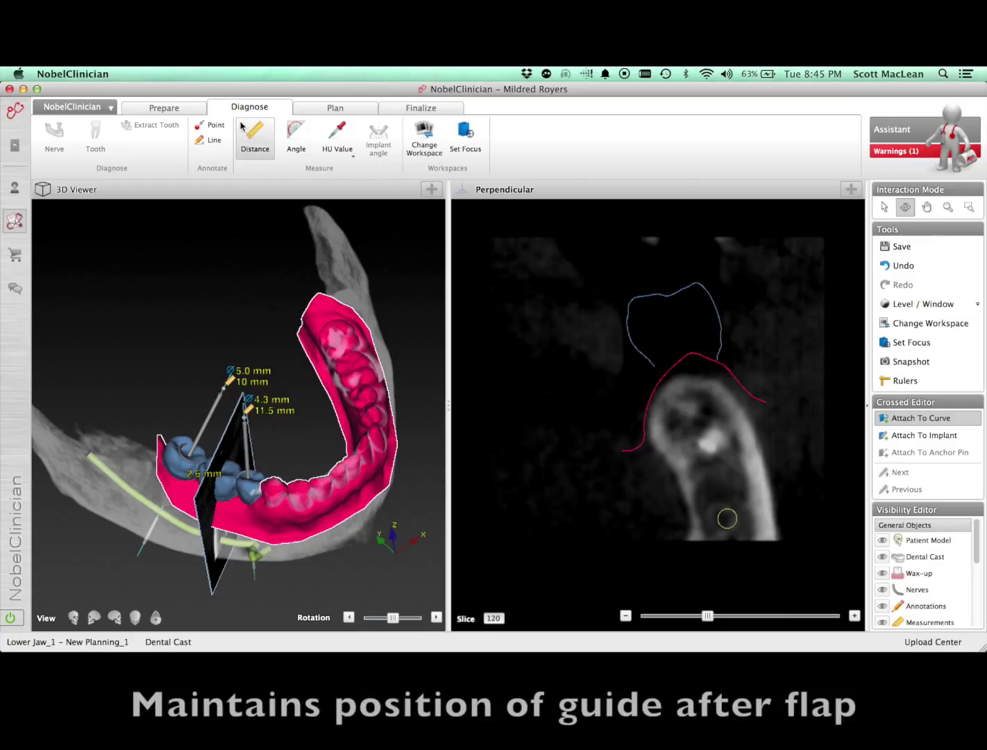
# Step: Place a Guided Anchor Pin 1.5x9 mm through the bone at slice 120, shoulder then tip
pyautogui.click(305, 111)
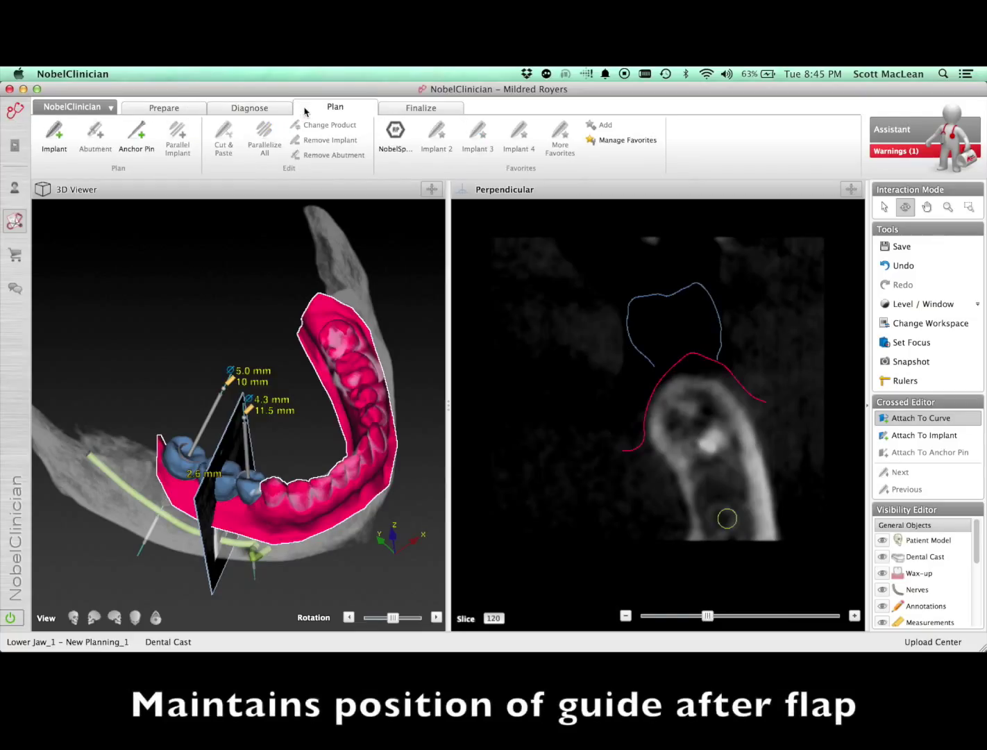
pyautogui.click(138, 133)
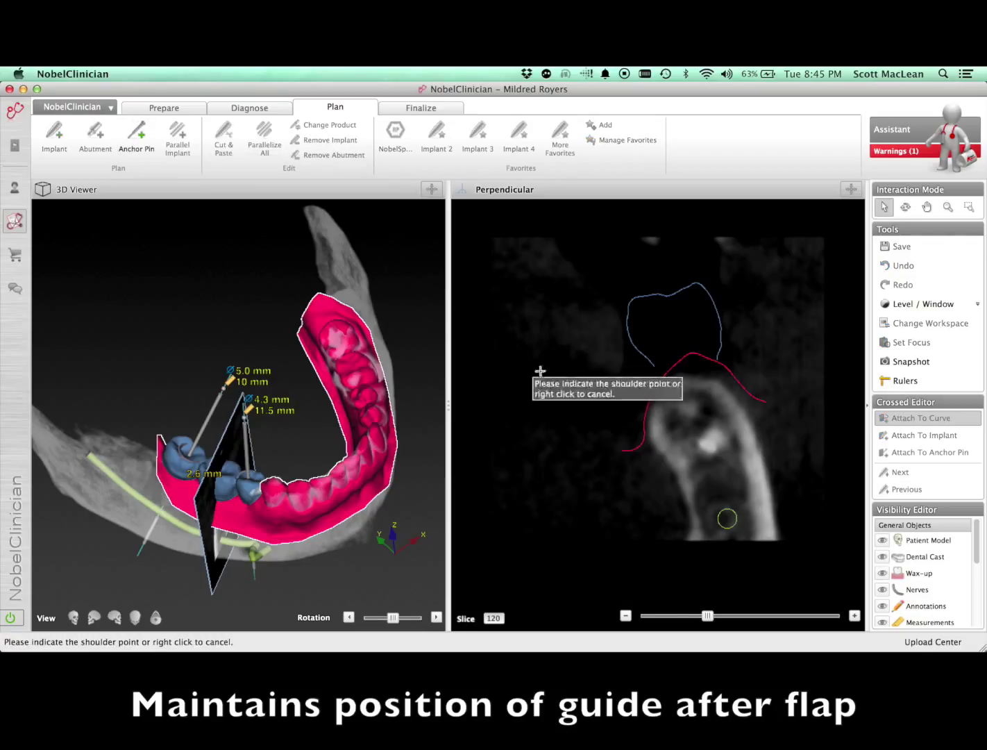
pyautogui.click(738, 379)
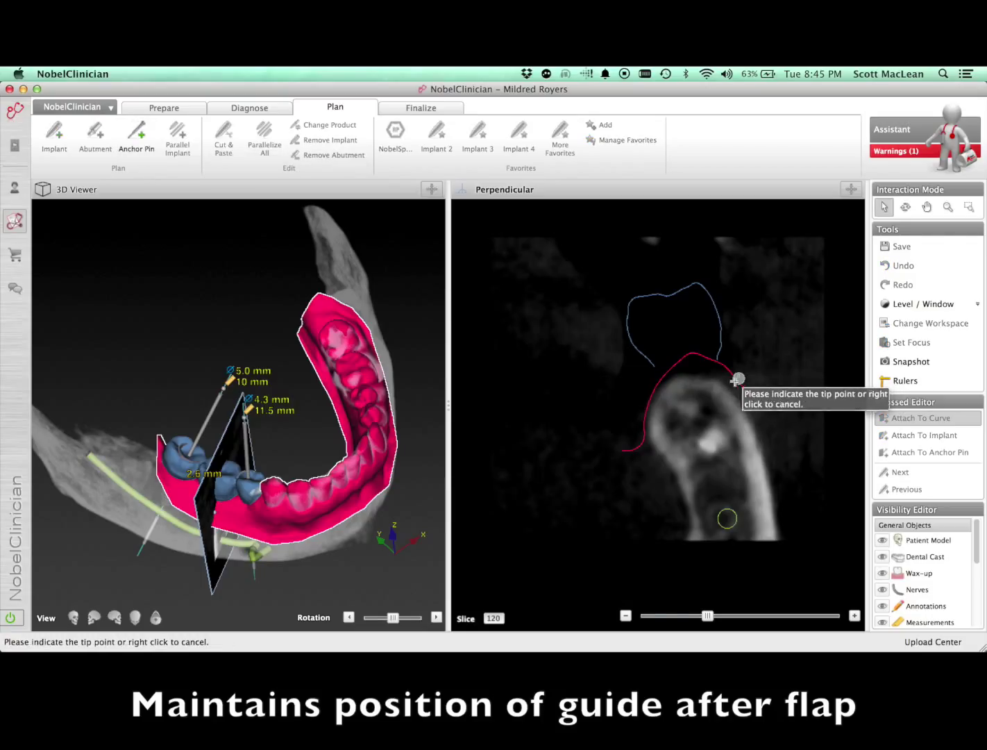
pyautogui.click(682, 442)
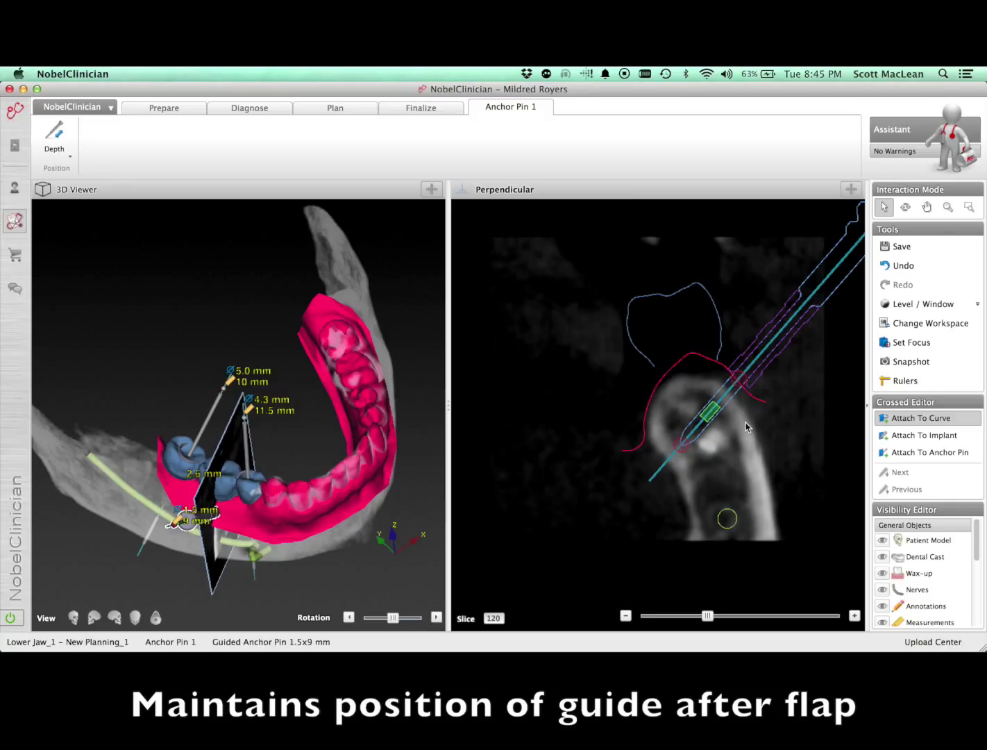
pyautogui.click(429, 108)
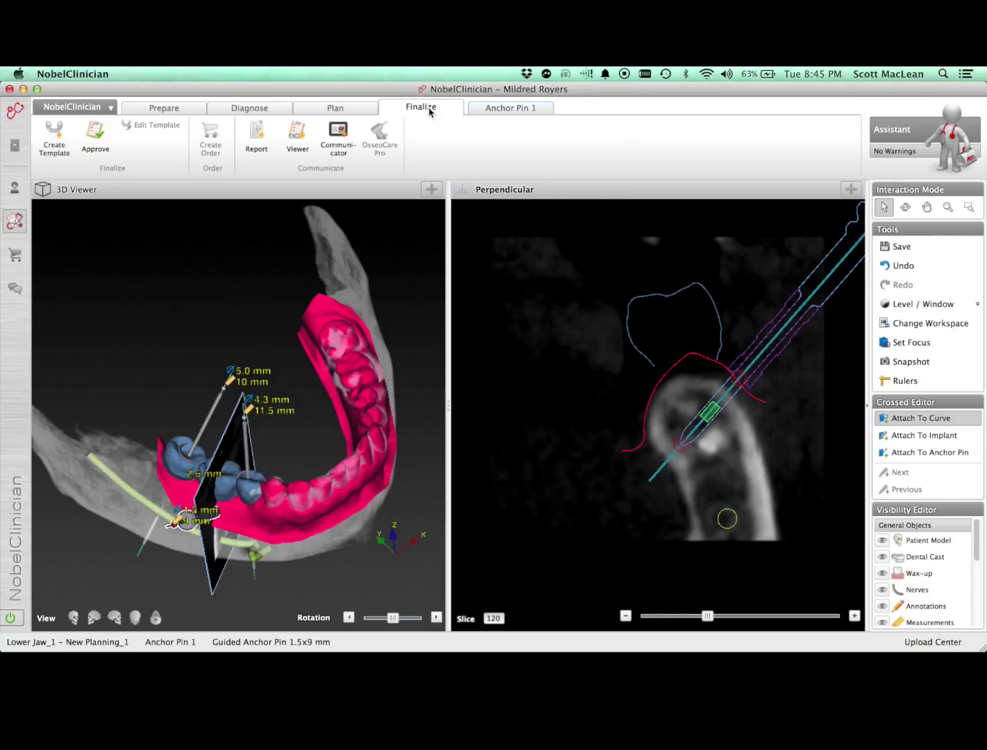
# Step: Create the fully guided 2-implant surgical template (REF 75566) via Check Surgery Setup
pyautogui.click(53, 144)
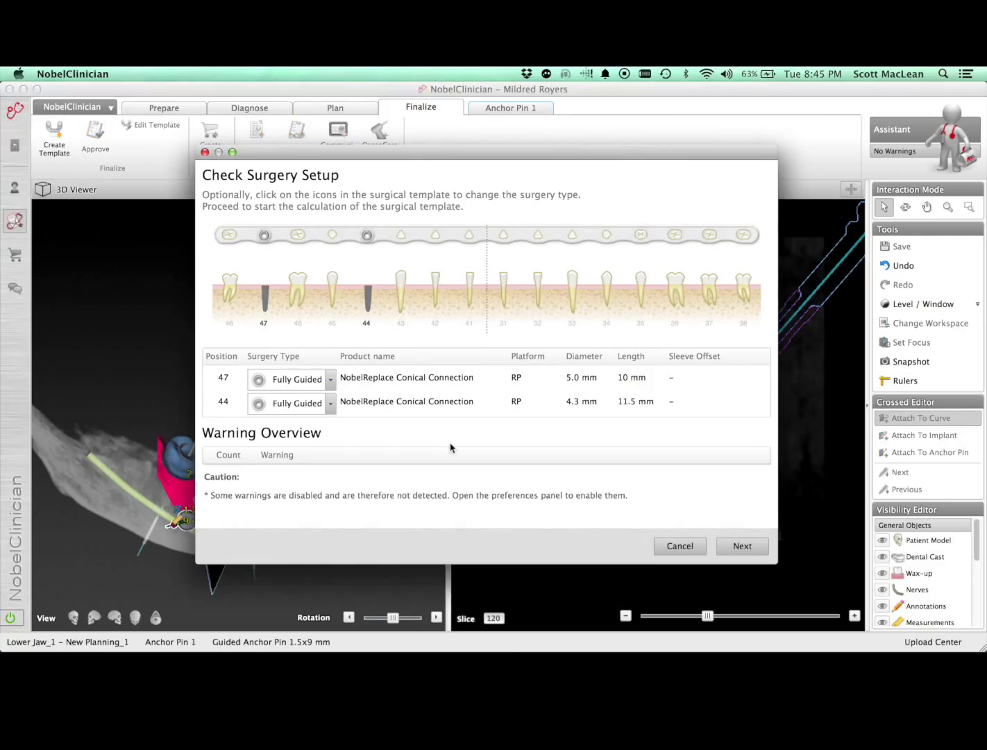
pyautogui.click(730, 548)
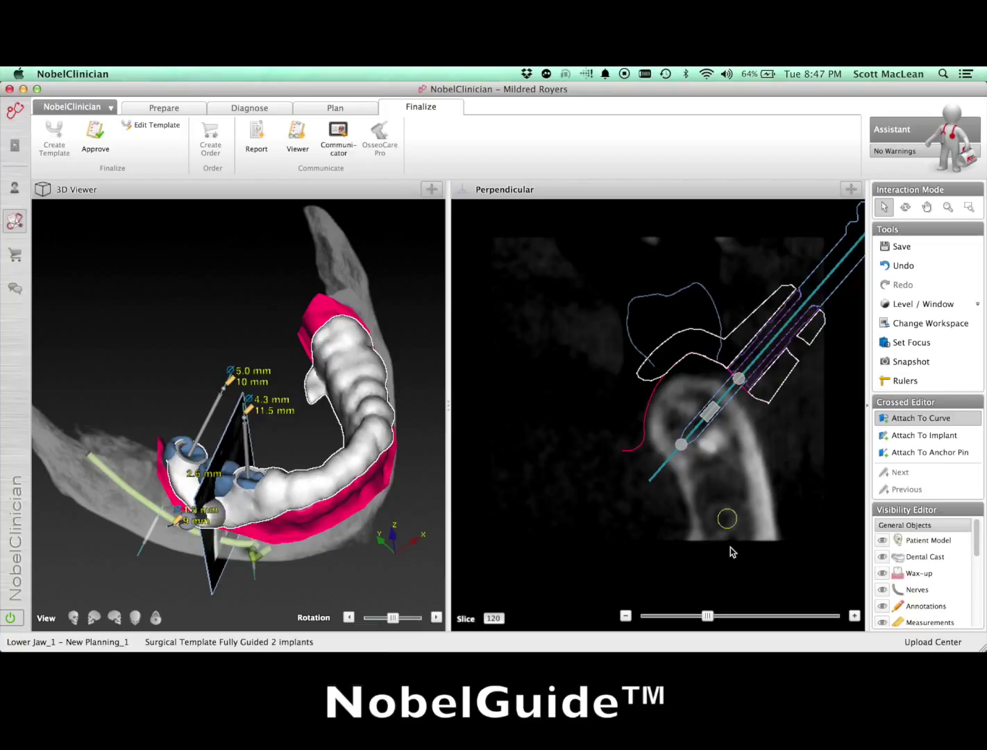
# Step: Close in on the template's implant sleeves and hide the wax-up
pyautogui.click(905, 207)
pyautogui.moveTo(312, 529); pyautogui.dragTo(150, 580)
pyautogui.moveTo(148, 296); pyautogui.dragTo(195, 389)
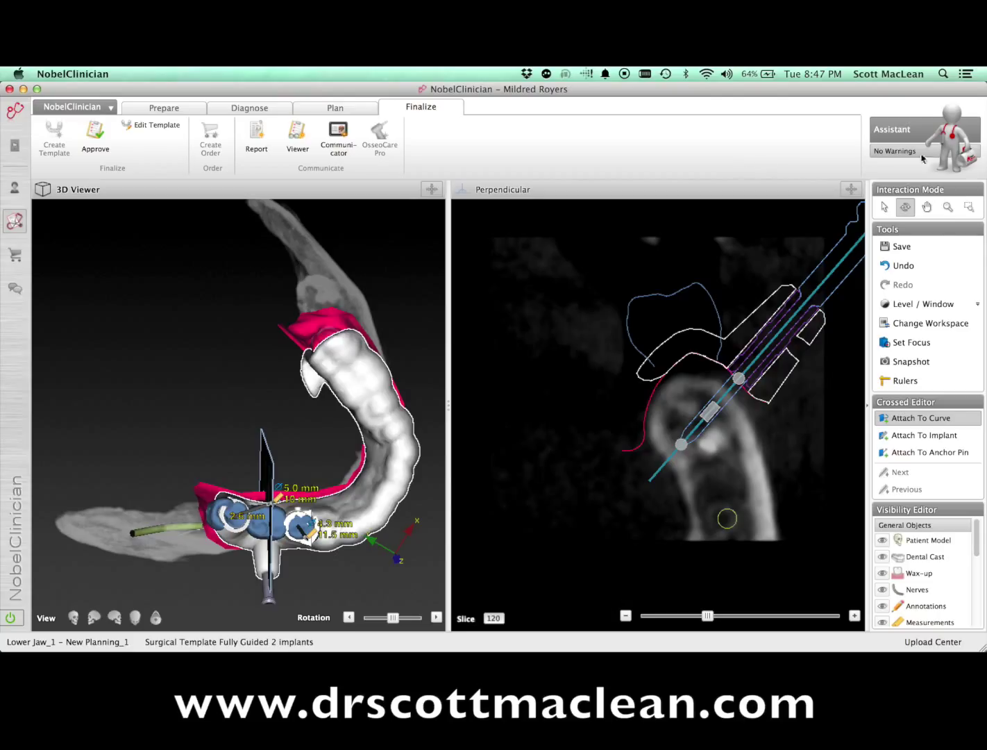
pyautogui.click(927, 206)
pyautogui.moveTo(292, 488); pyautogui.dragTo(254, 351)
pyautogui.click(947, 206)
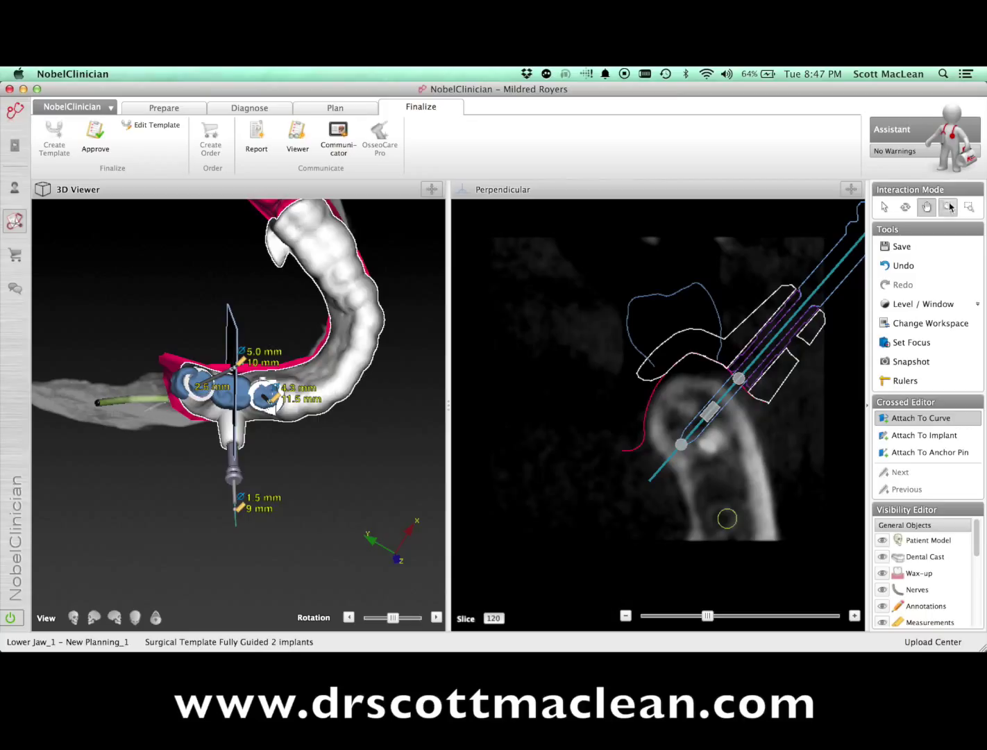
pyautogui.moveTo(337, 474); pyautogui.dragTo(337, 456)
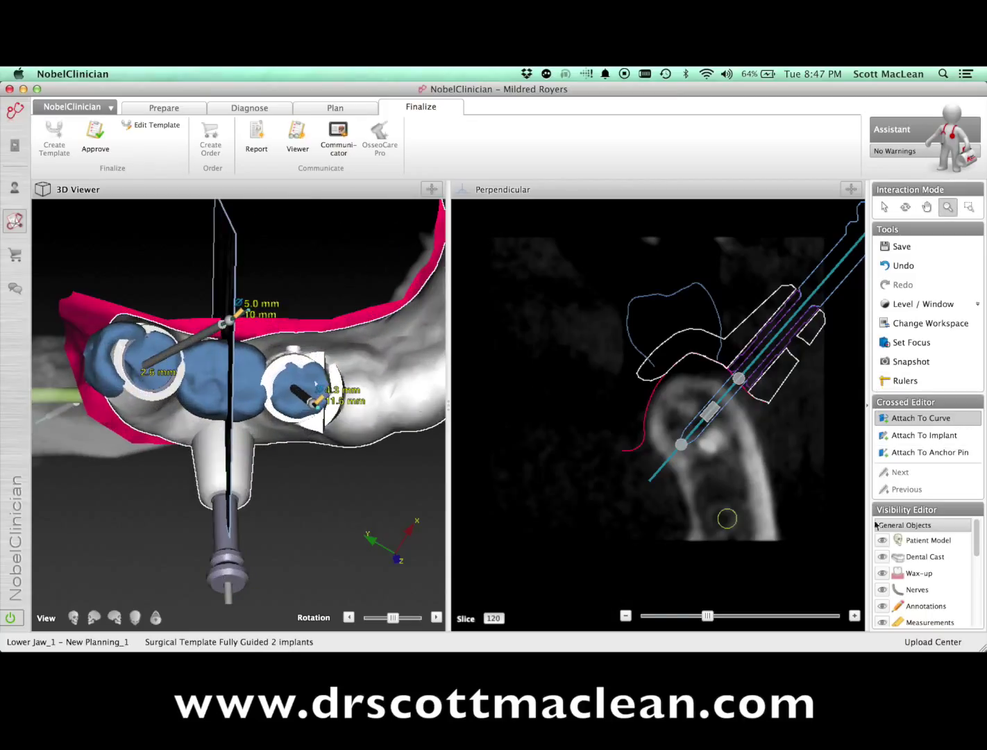
pyautogui.click(882, 573)
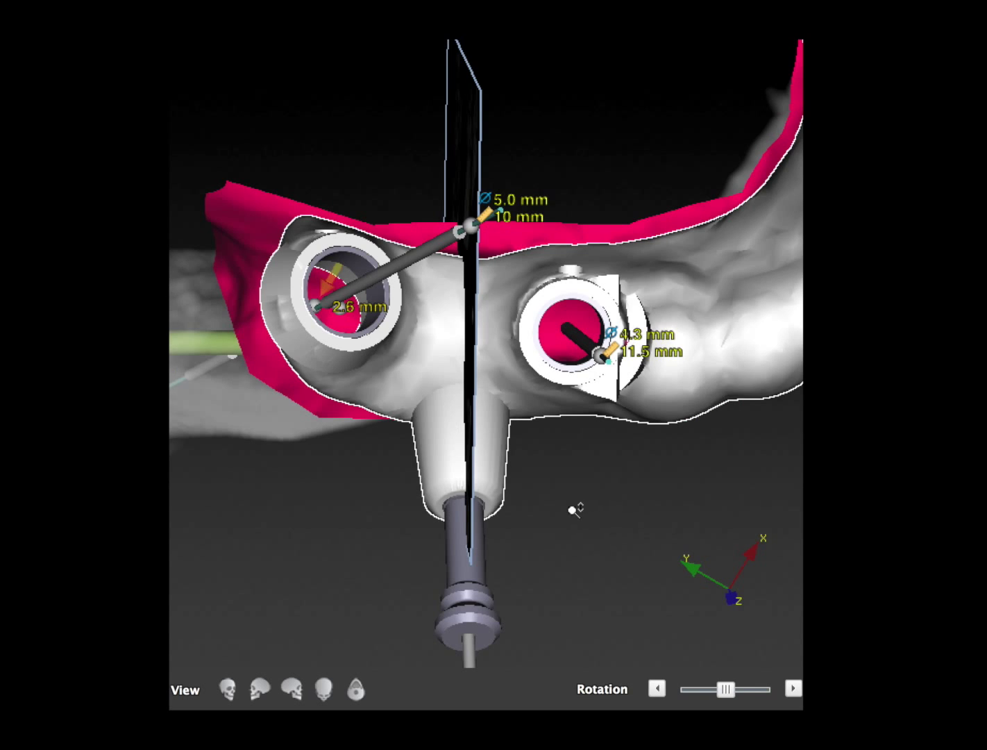
pyautogui.scroll(-5, 541, 521)
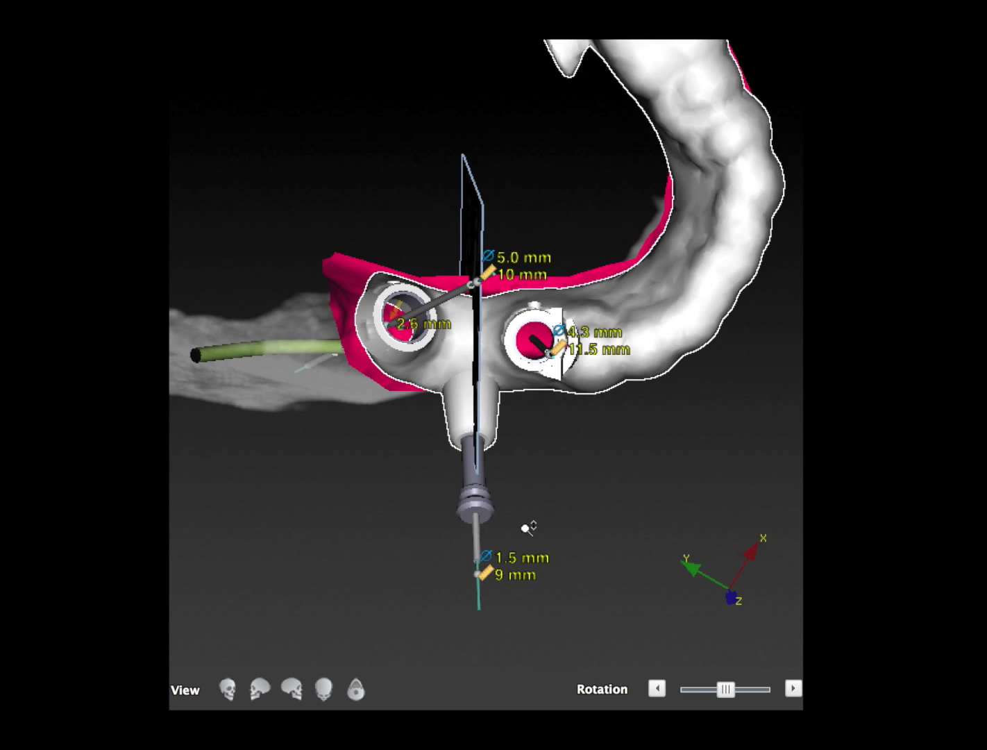
pyautogui.scroll(5, 613, 451)
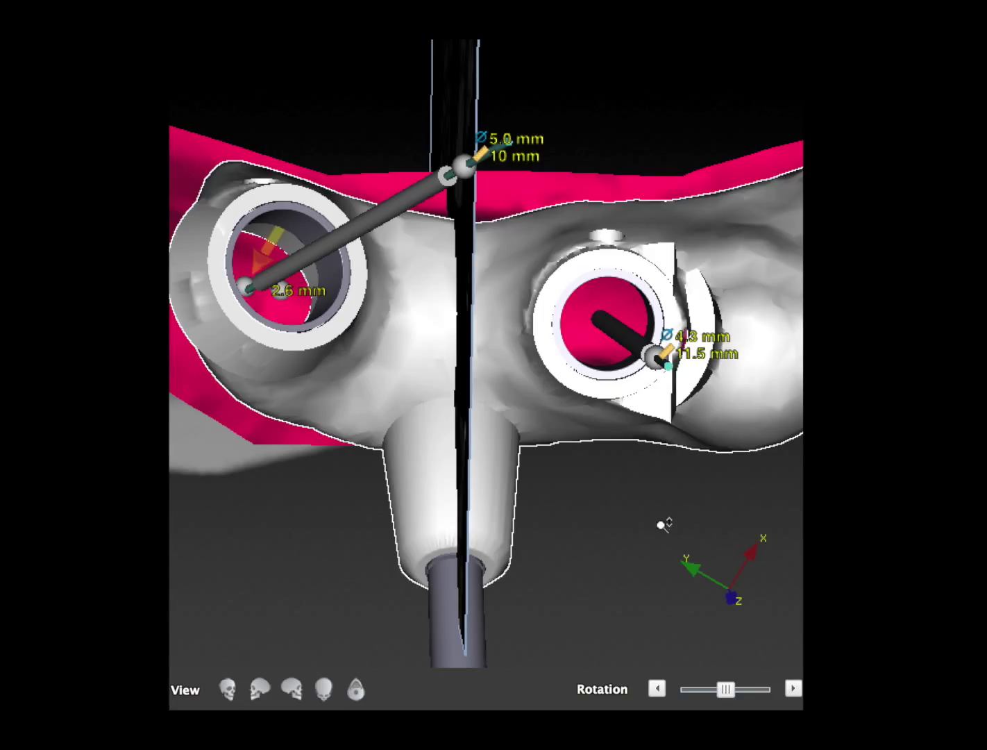
pyautogui.scroll(-2, 662, 525)
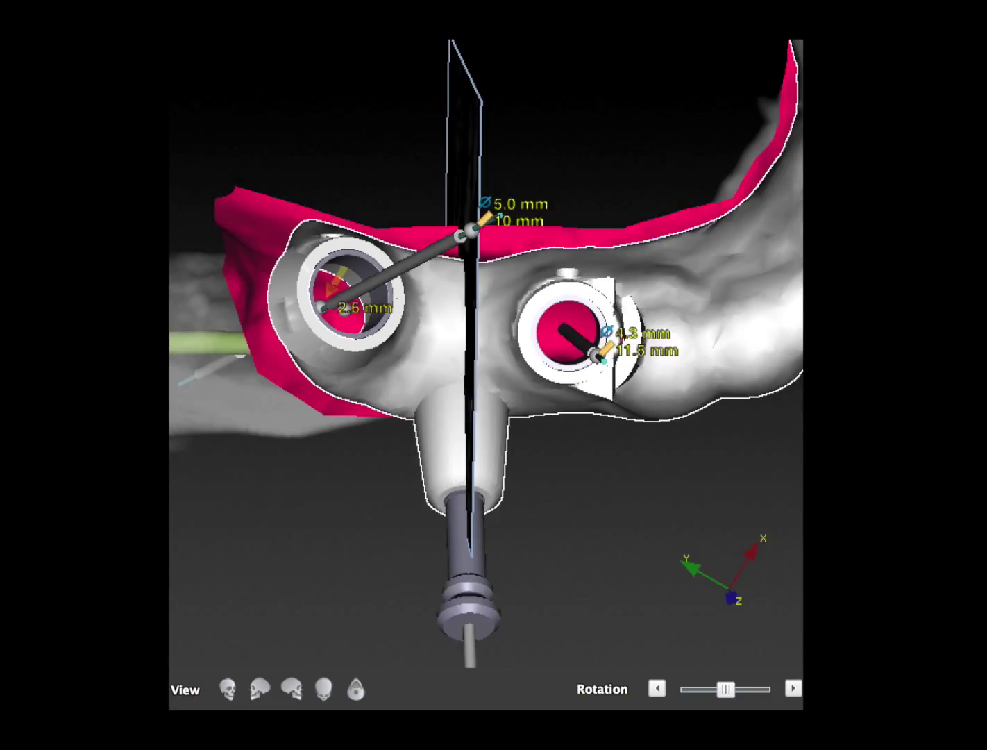
pyautogui.moveTo(601, 521); pyautogui.dragTo(457, 394)
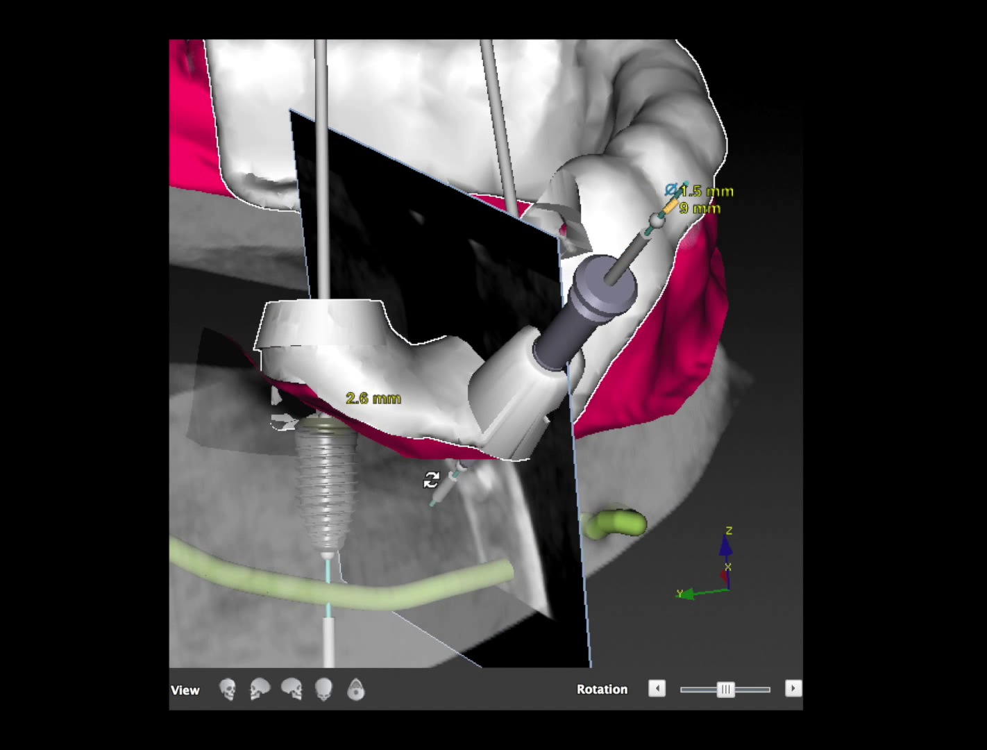
pyautogui.moveTo(427, 530); pyautogui.dragTo(395, 311)
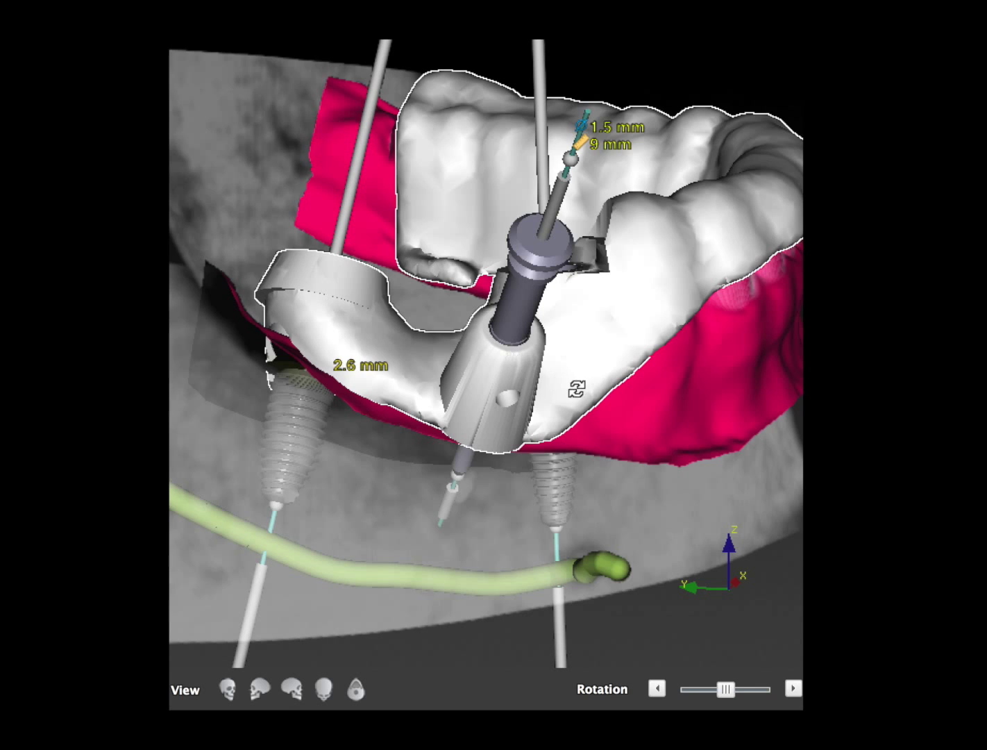
pyautogui.moveTo(560, 401); pyautogui.dragTo(293, 582)
pyautogui.moveTo(268, 637); pyautogui.dragTo(267, 671)
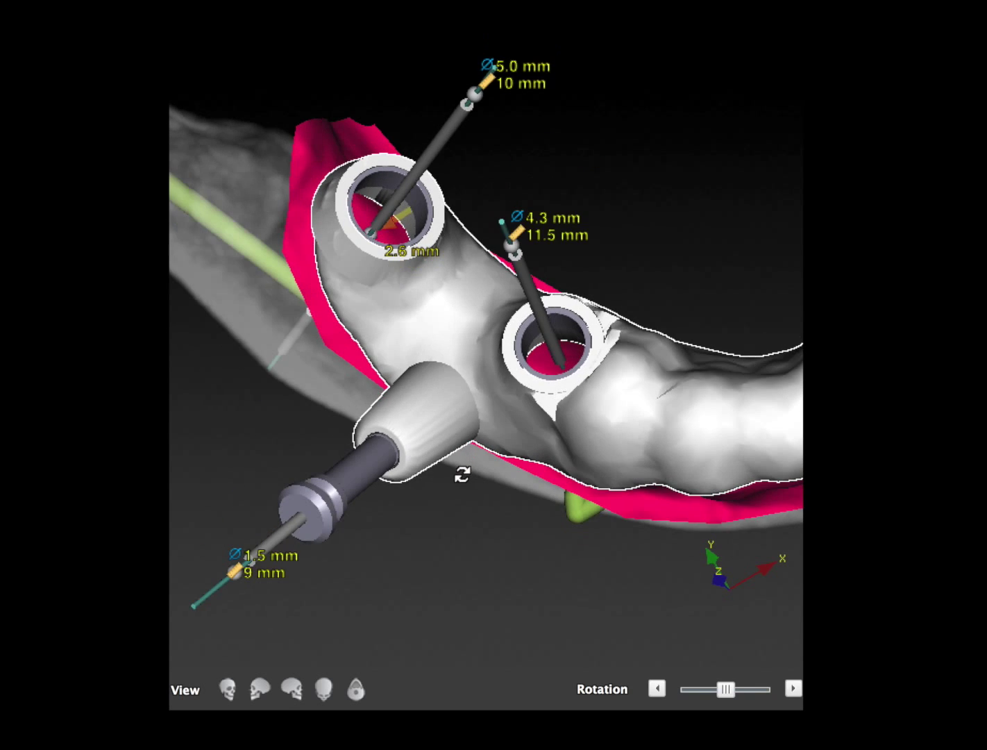
pyautogui.moveTo(401, 560); pyautogui.dragTo(456, 501)
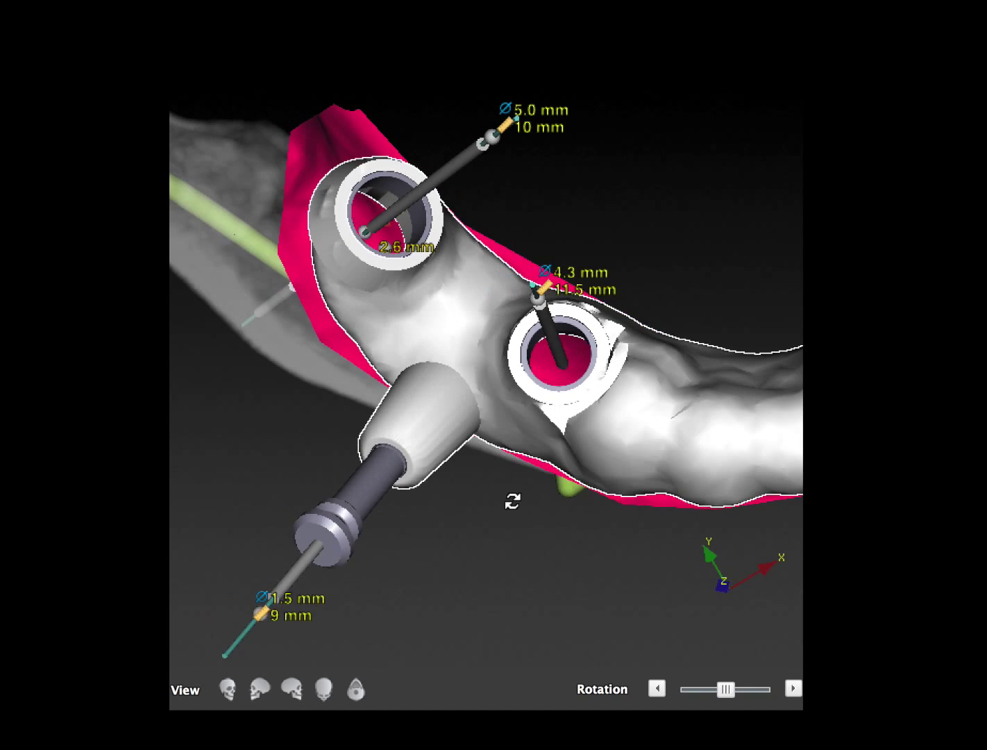
pyautogui.moveTo(550, 474); pyautogui.dragTo(467, 502)
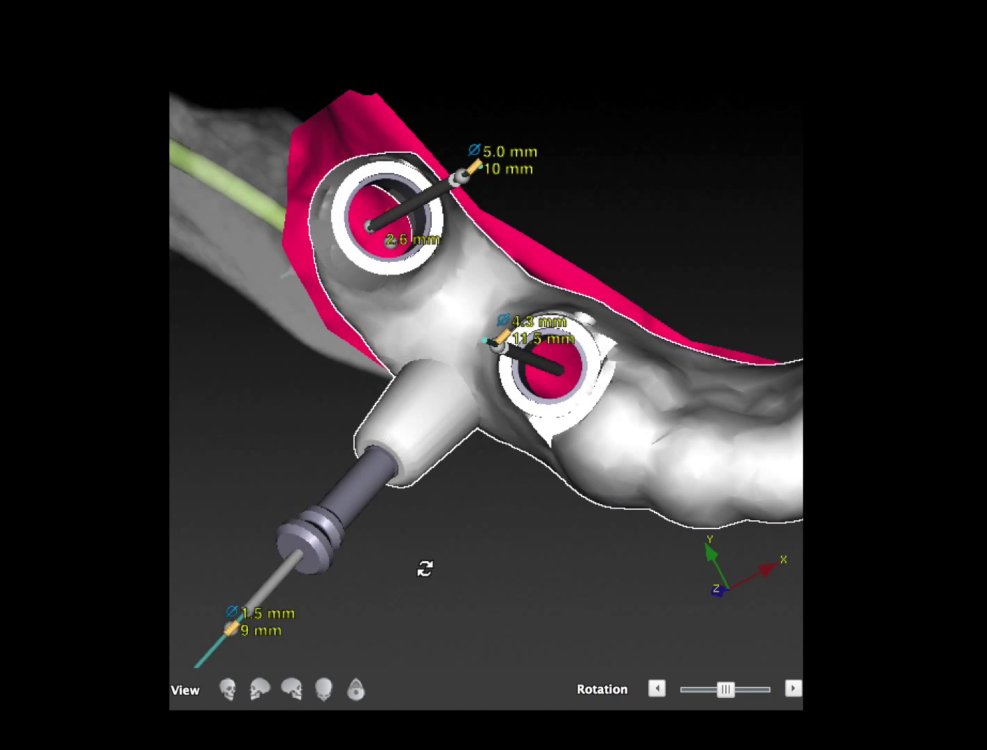
pyautogui.moveTo(425, 569); pyautogui.dragTo(409, 578)
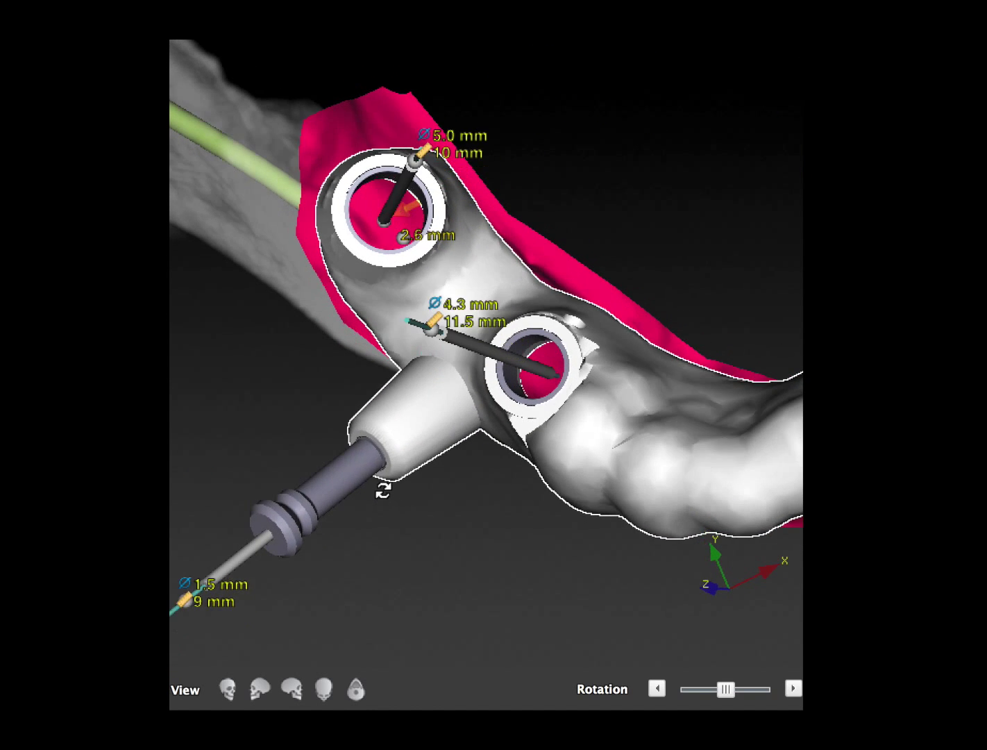
pyautogui.moveTo(335, 437); pyautogui.dragTo(329, 438)
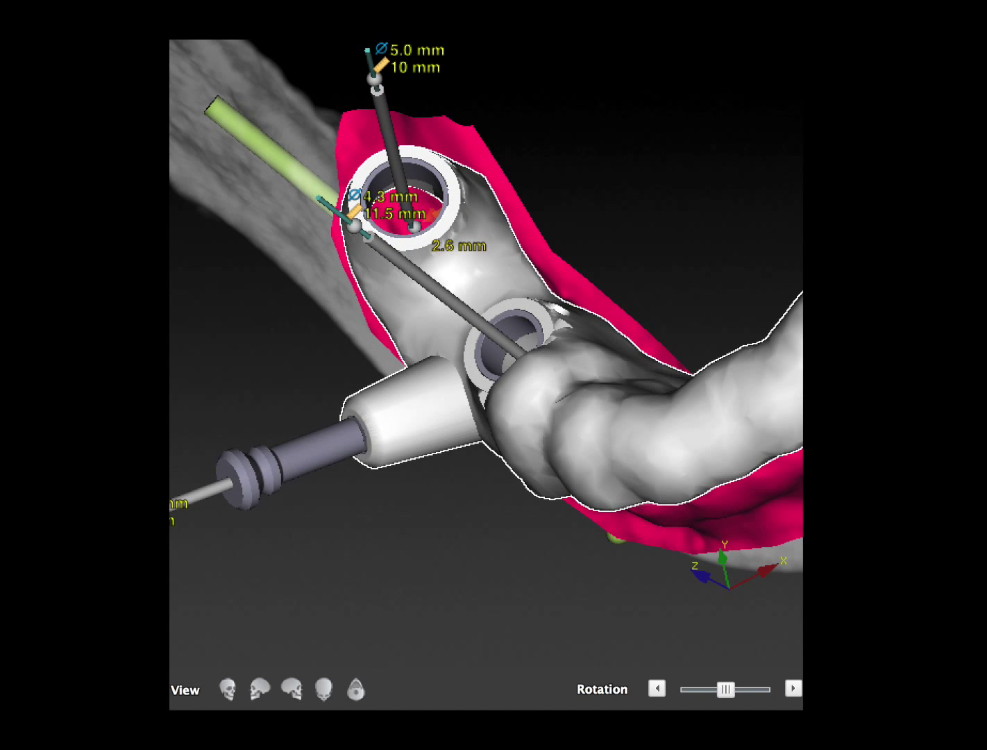